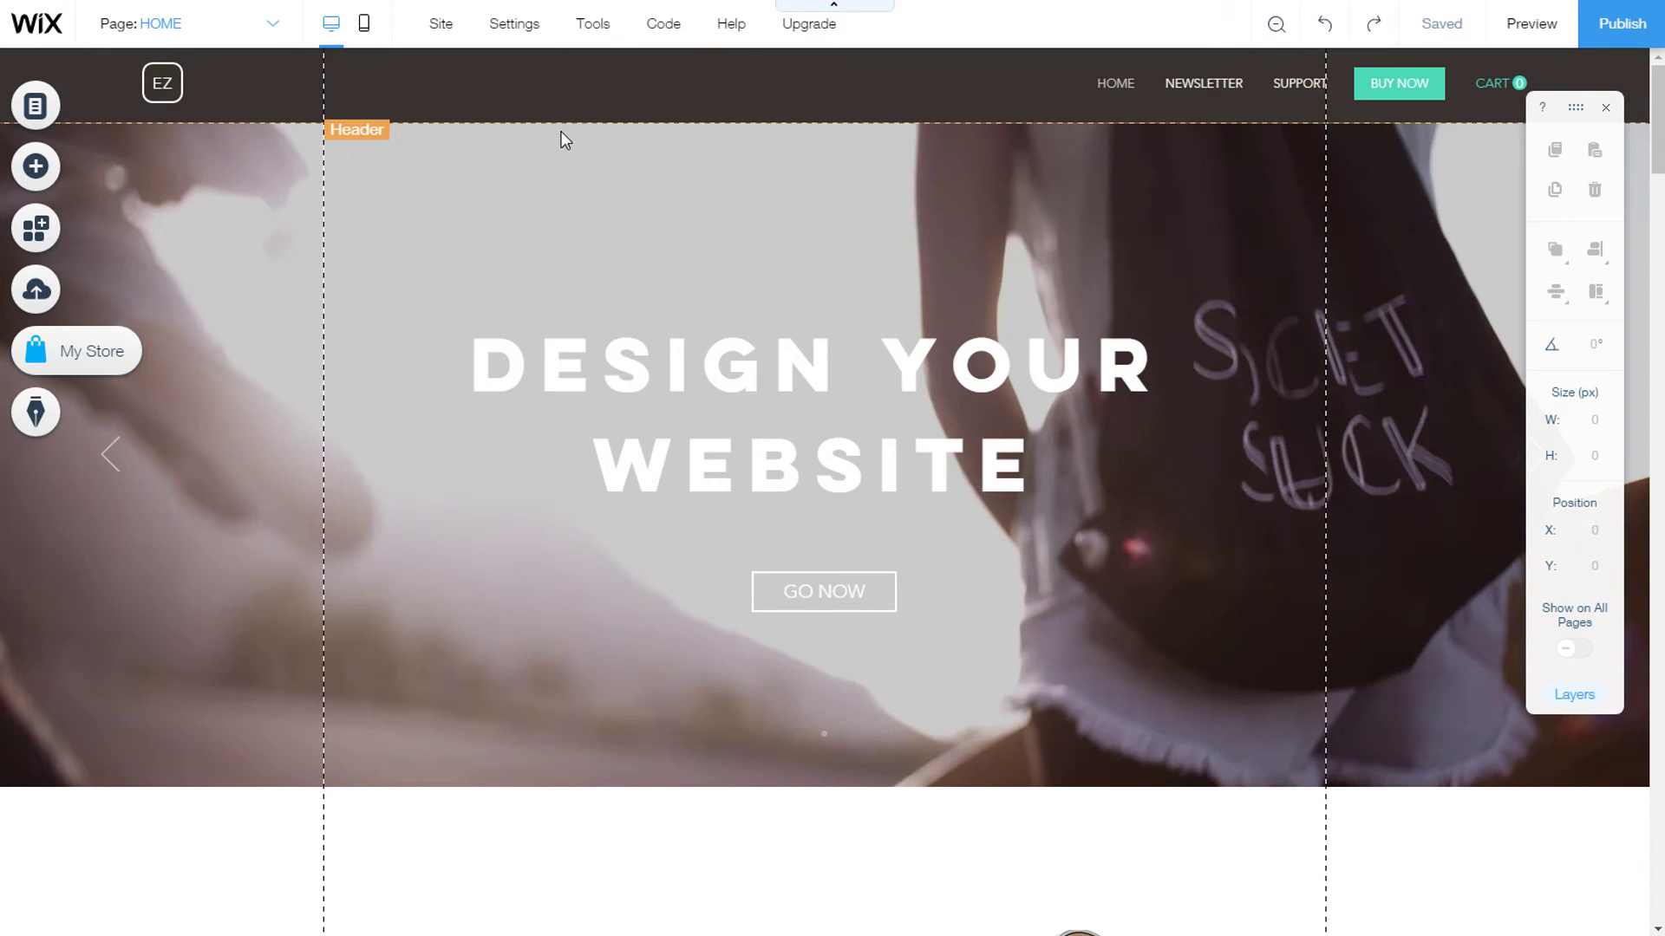
# Step: Switch to the mobile layout and select the DESIGN YOUR WEBSITE heading for text editing
pyautogui.click(367, 23)
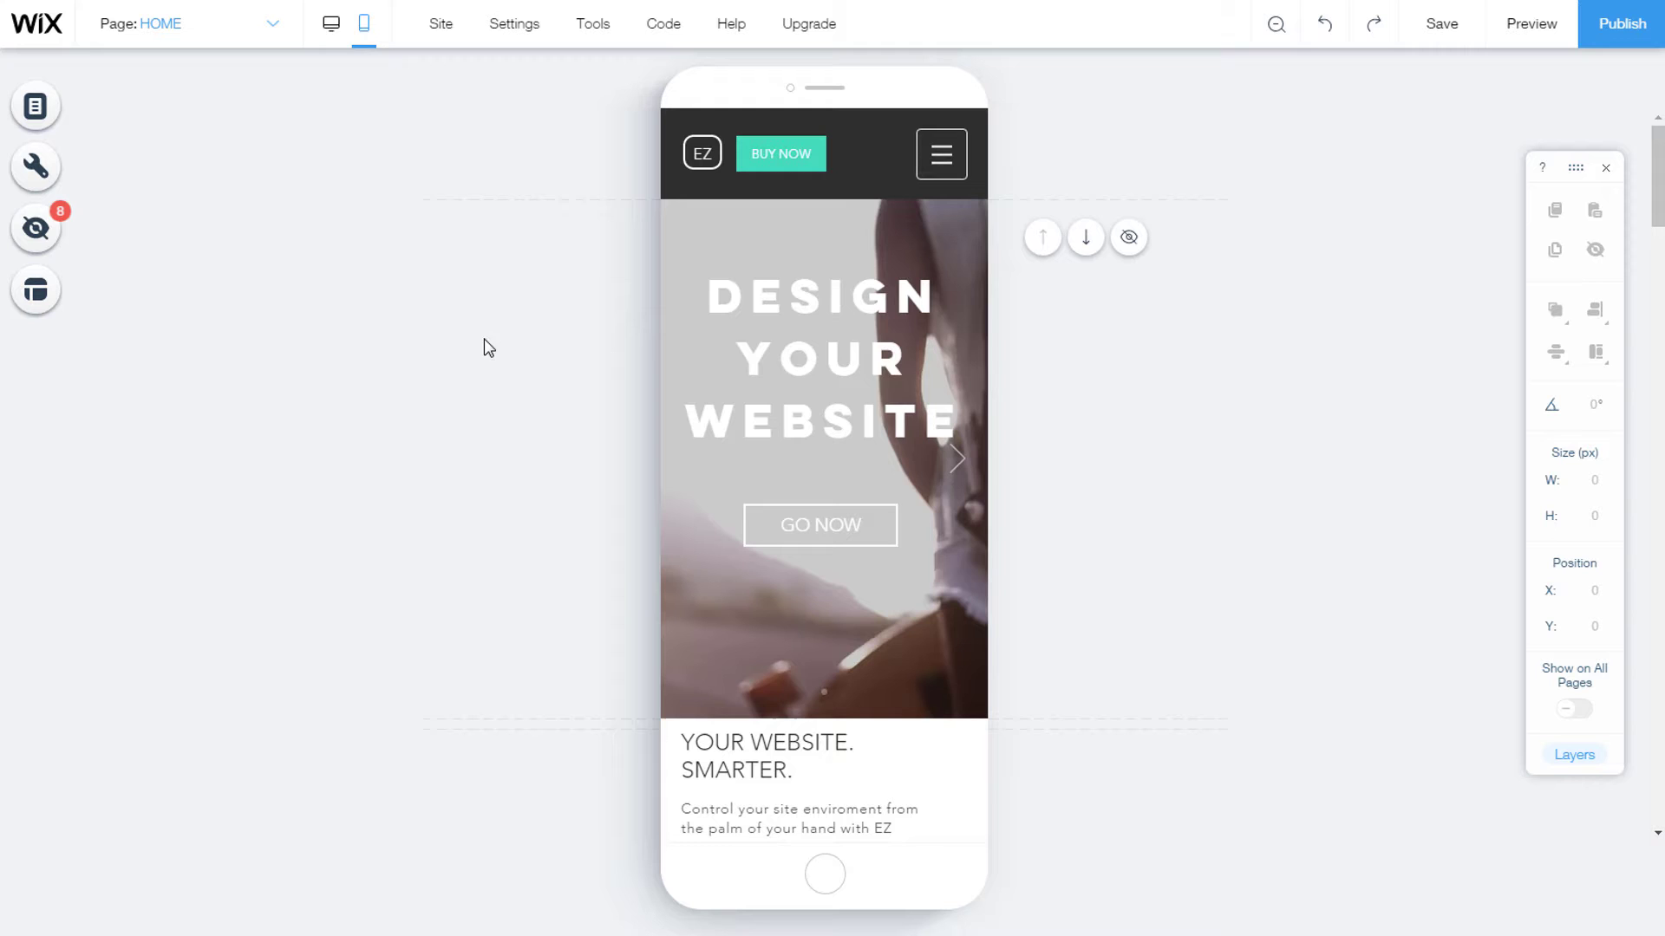
pyautogui.click(803, 302)
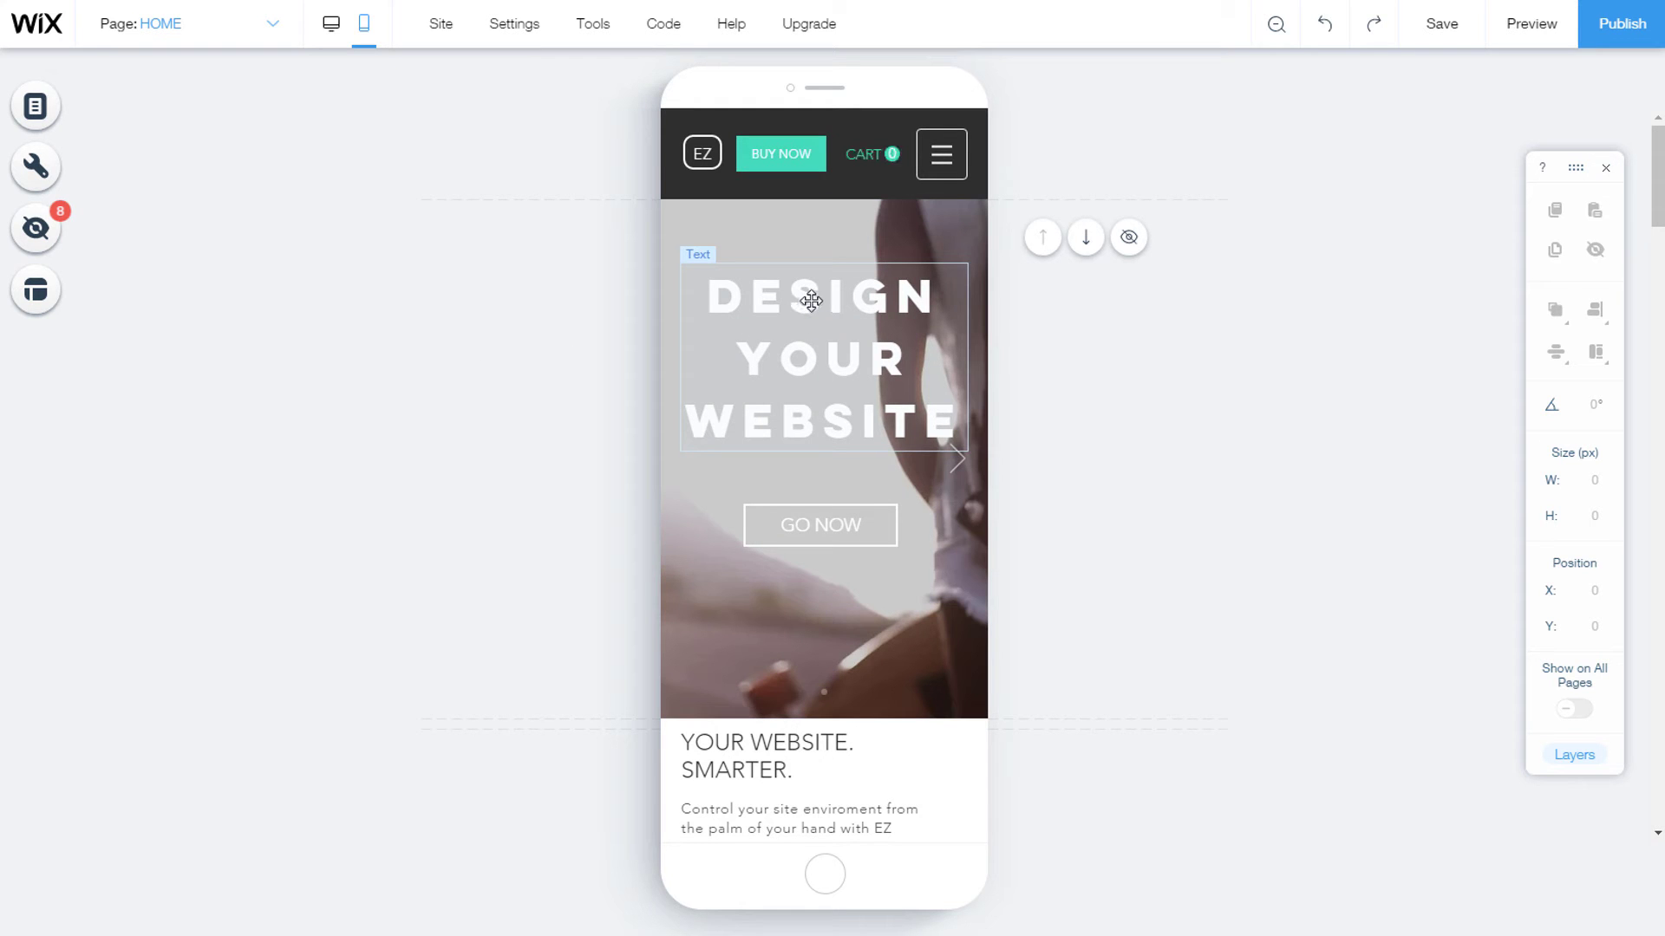
pyautogui.click(810, 300)
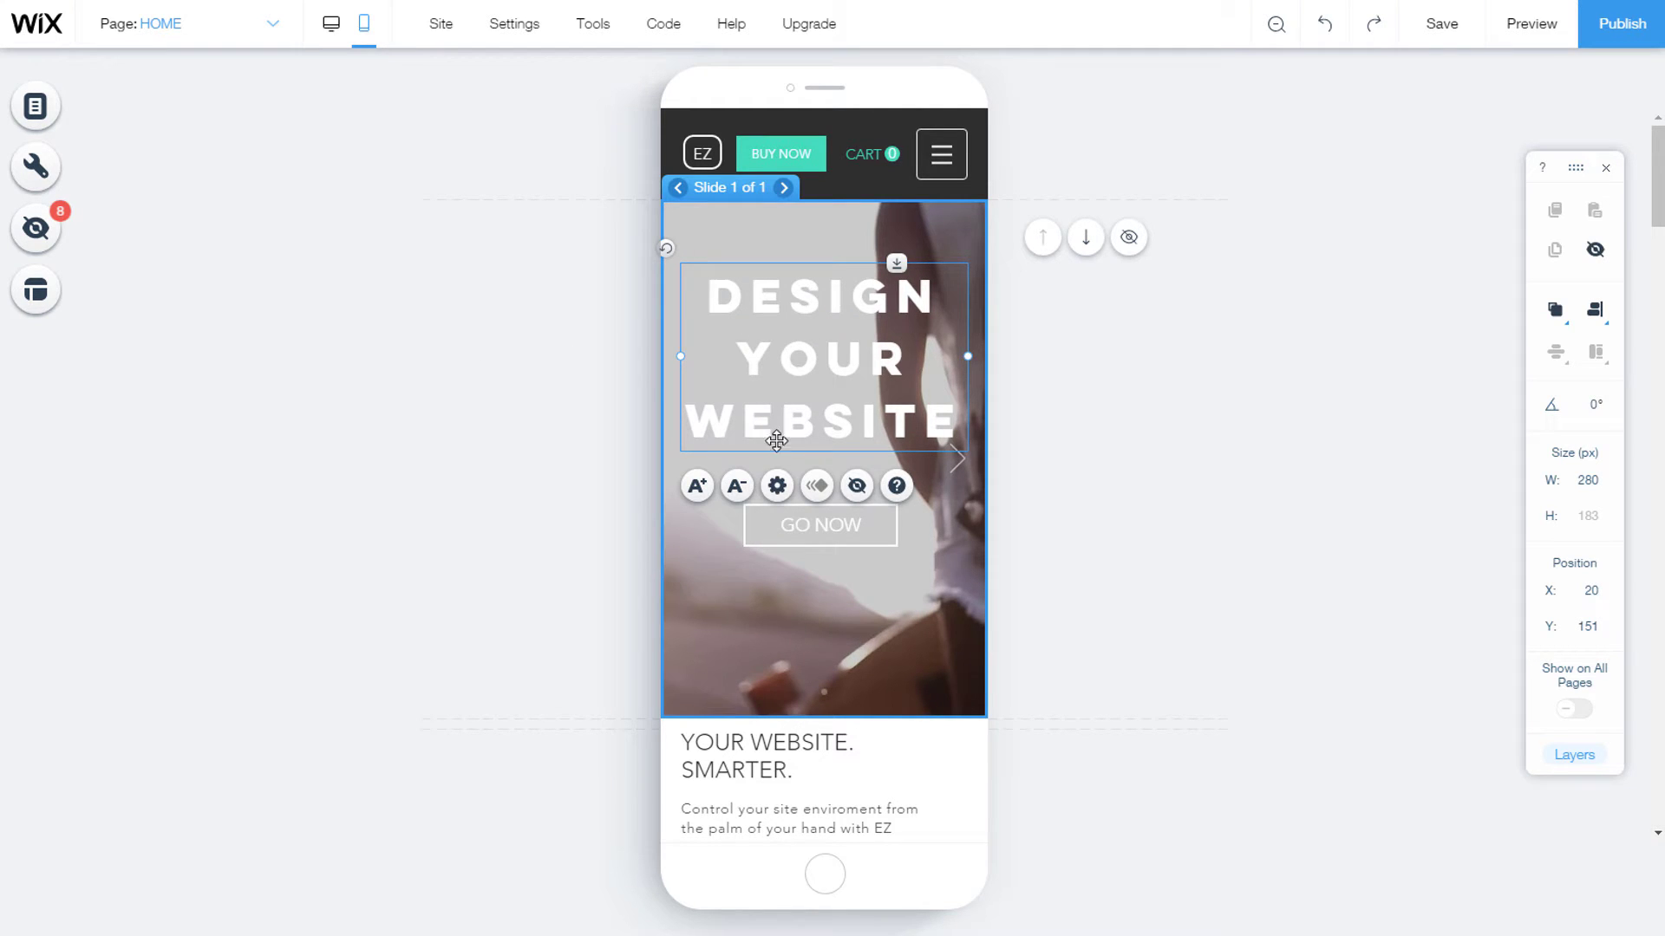
pyautogui.click(778, 487)
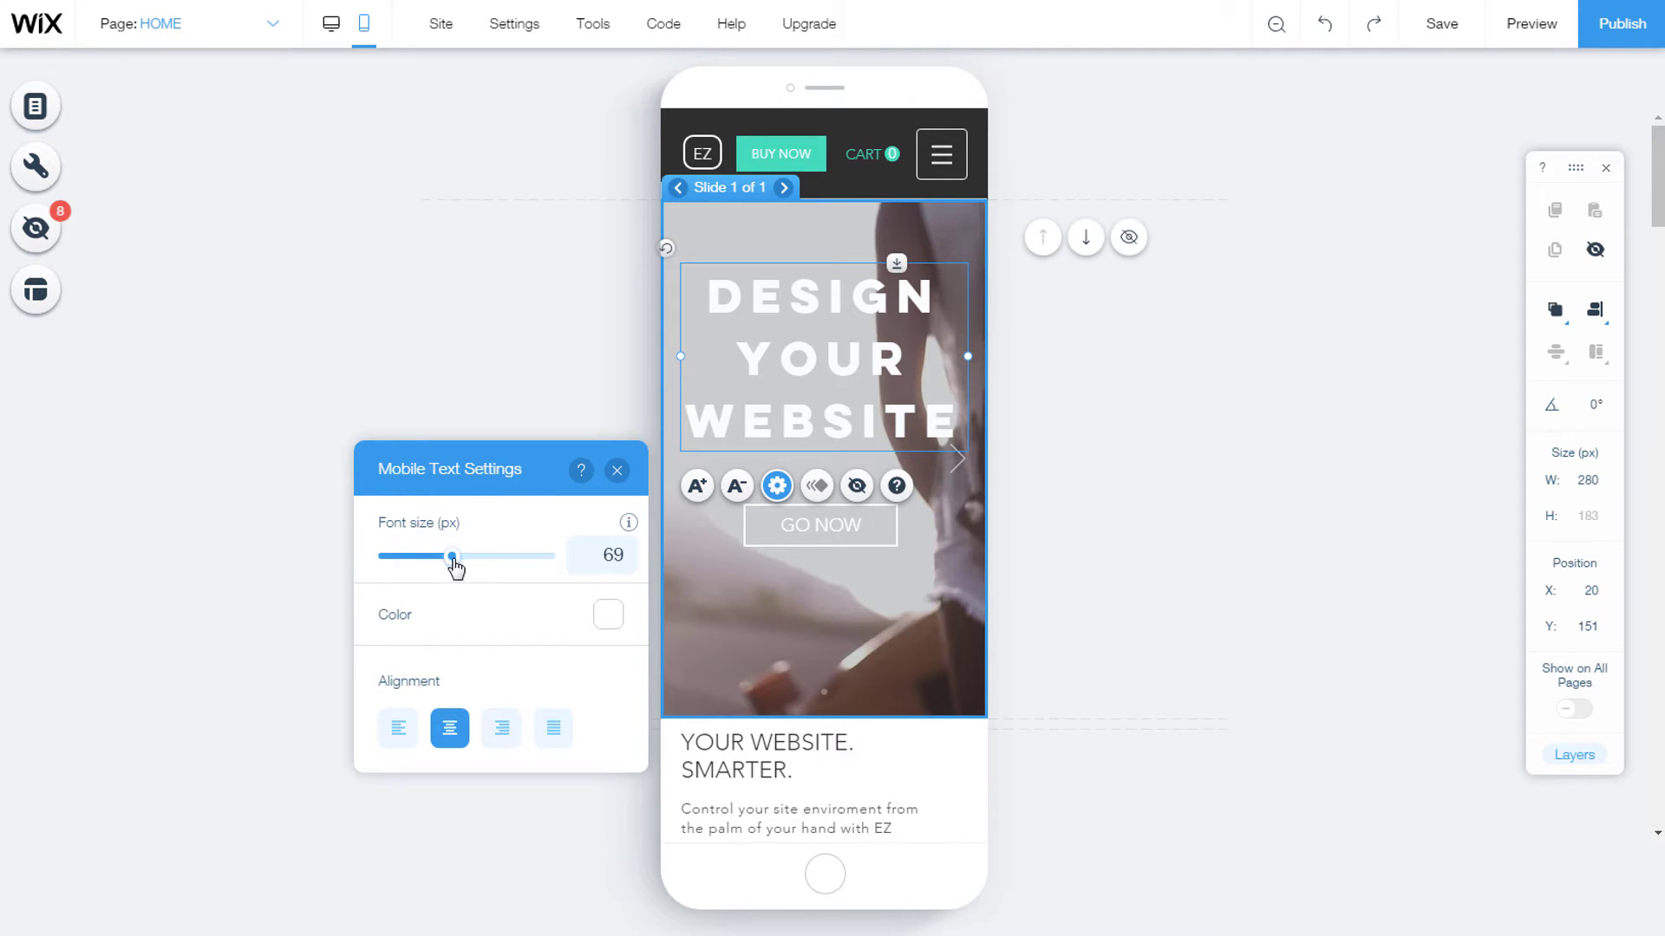
# Step: Adjust the heading's mobile font size with the slider and scale buttons, then set it to 69 px
pyautogui.moveTo(455, 559); pyautogui.dragTo(454, 561)
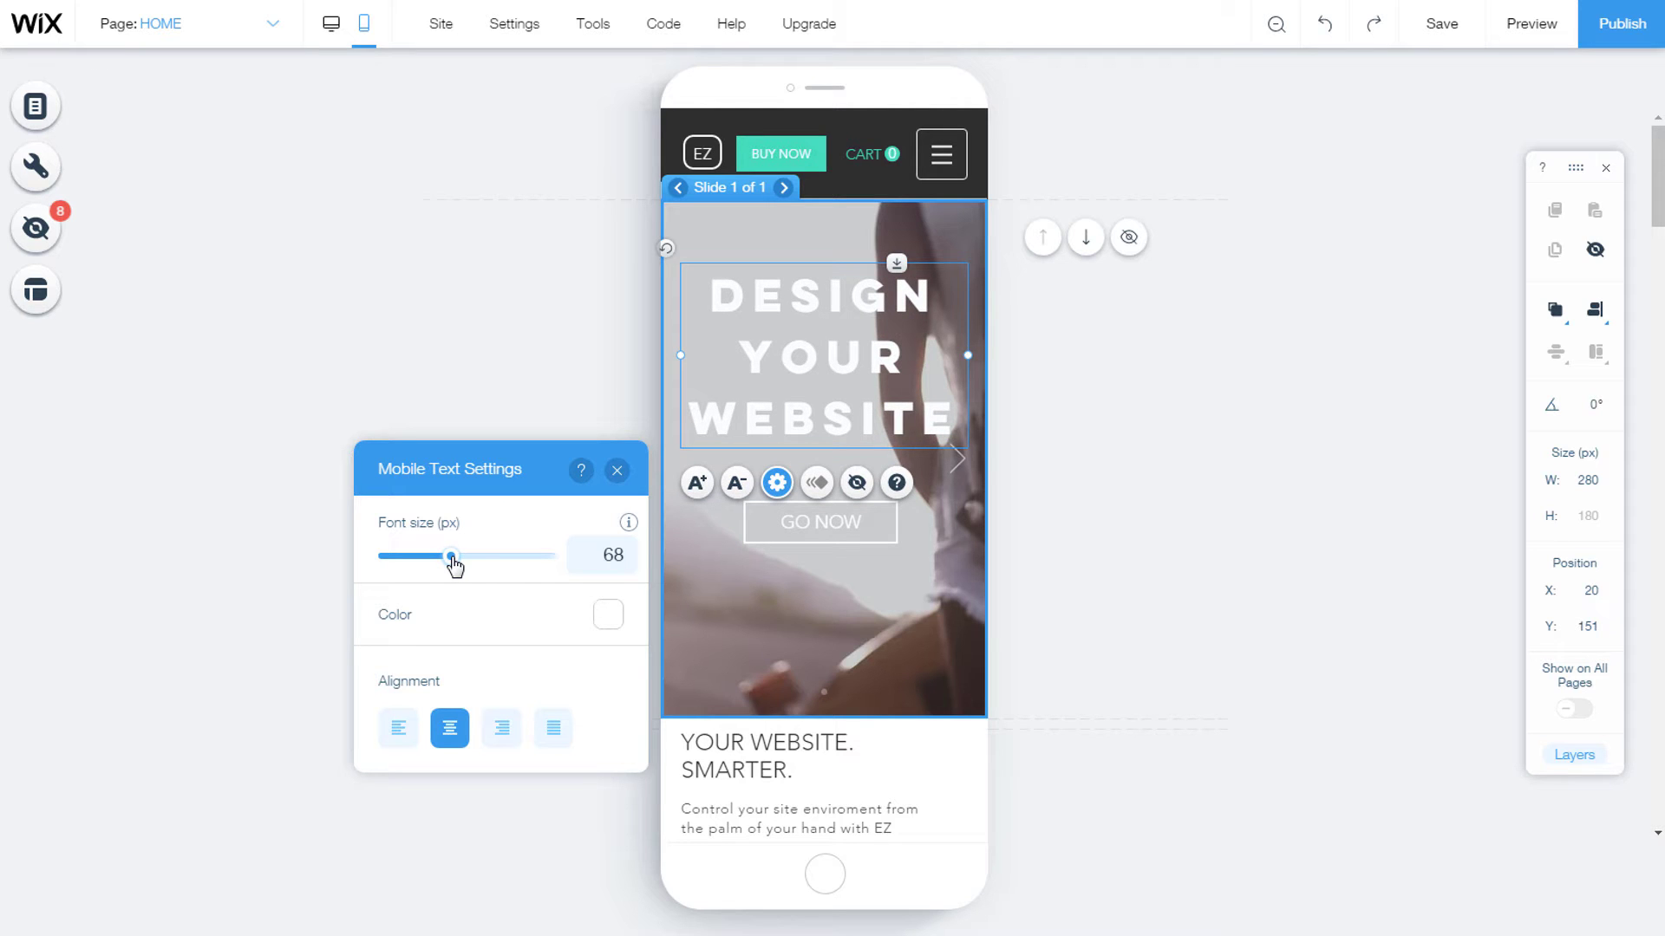
pyautogui.click(697, 483)
pyautogui.click(697, 487)
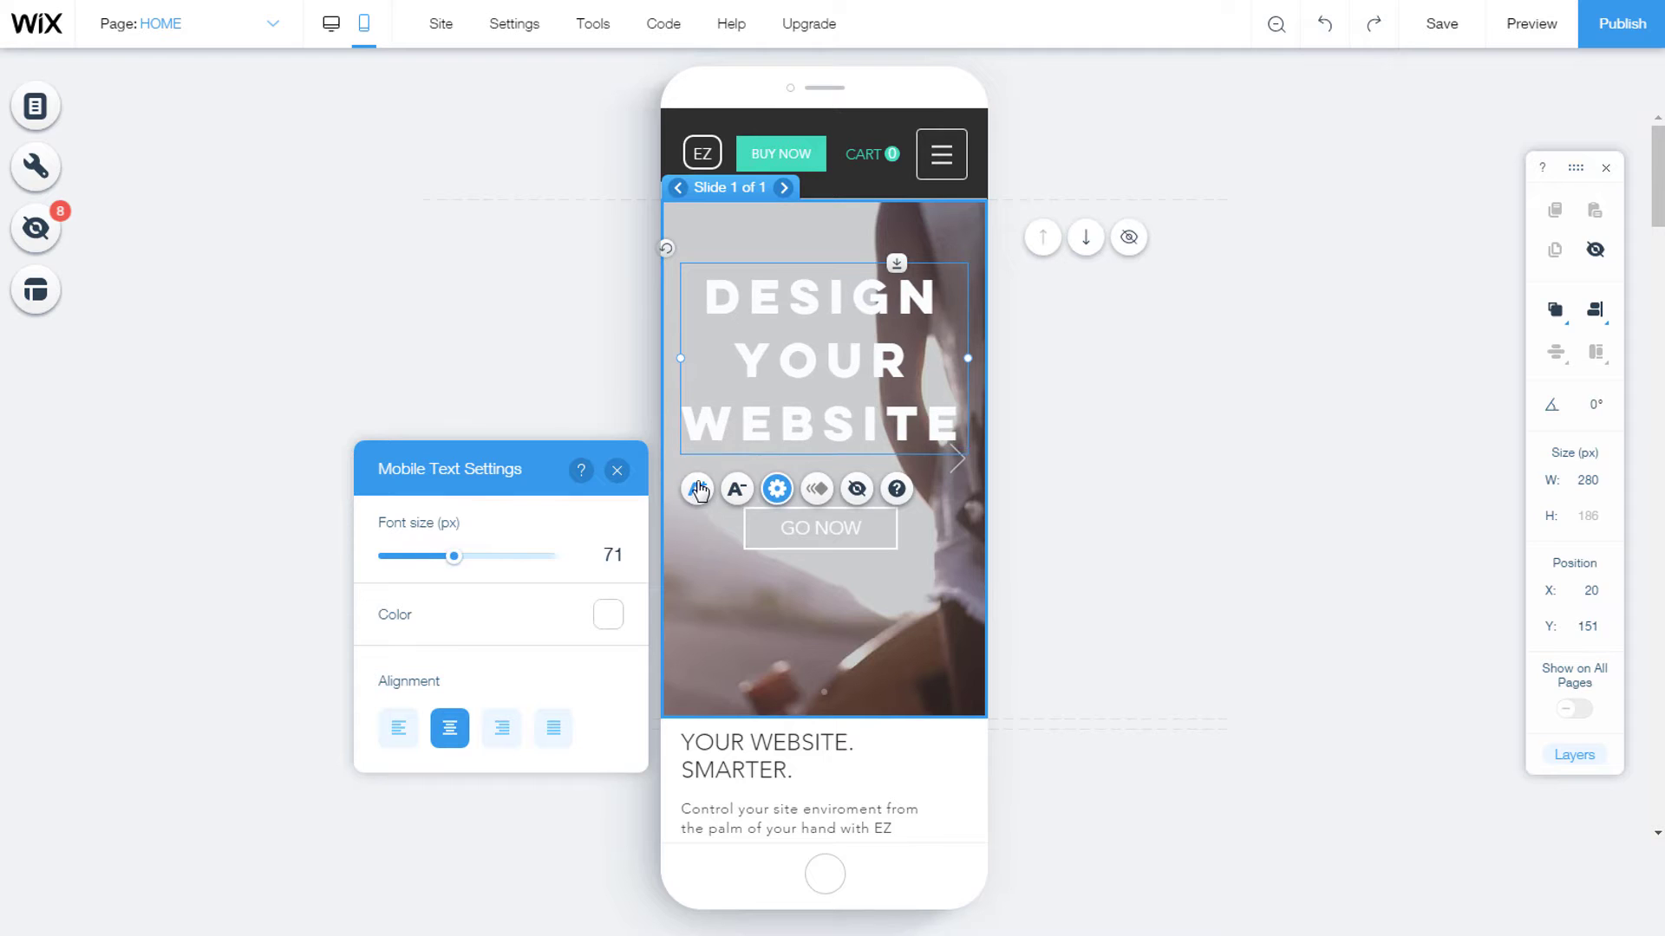
pyautogui.click(737, 490)
pyautogui.click(737, 490)
pyautogui.click(738, 491)
pyautogui.click(738, 491)
pyautogui.click(738, 491)
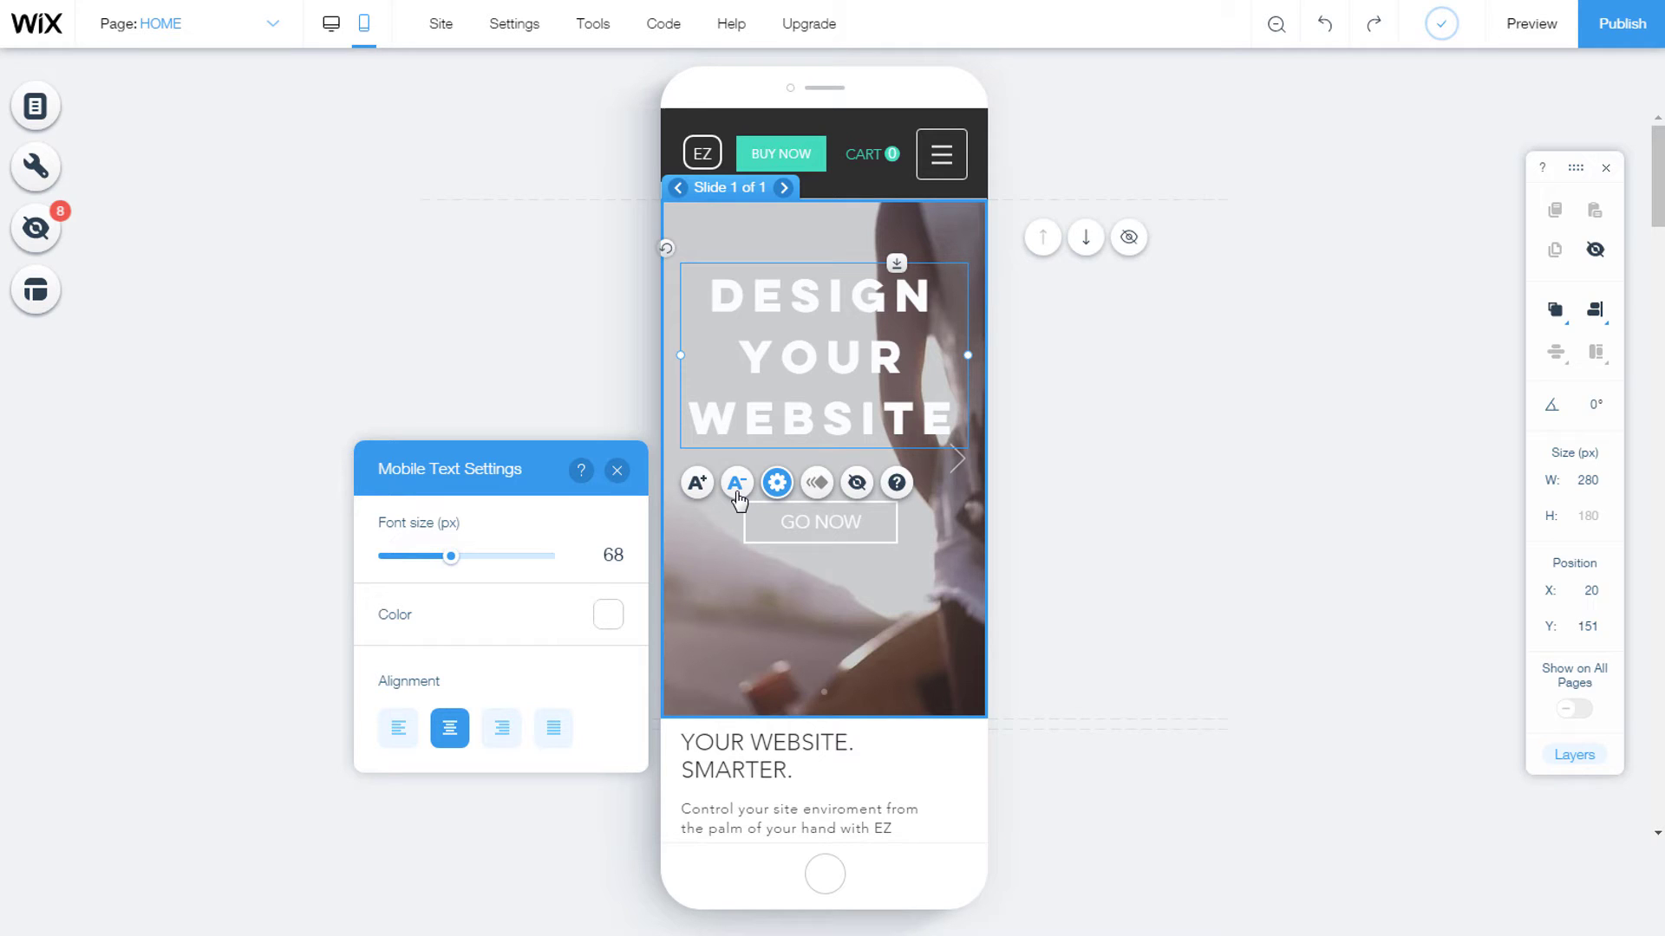
pyautogui.click(613, 554)
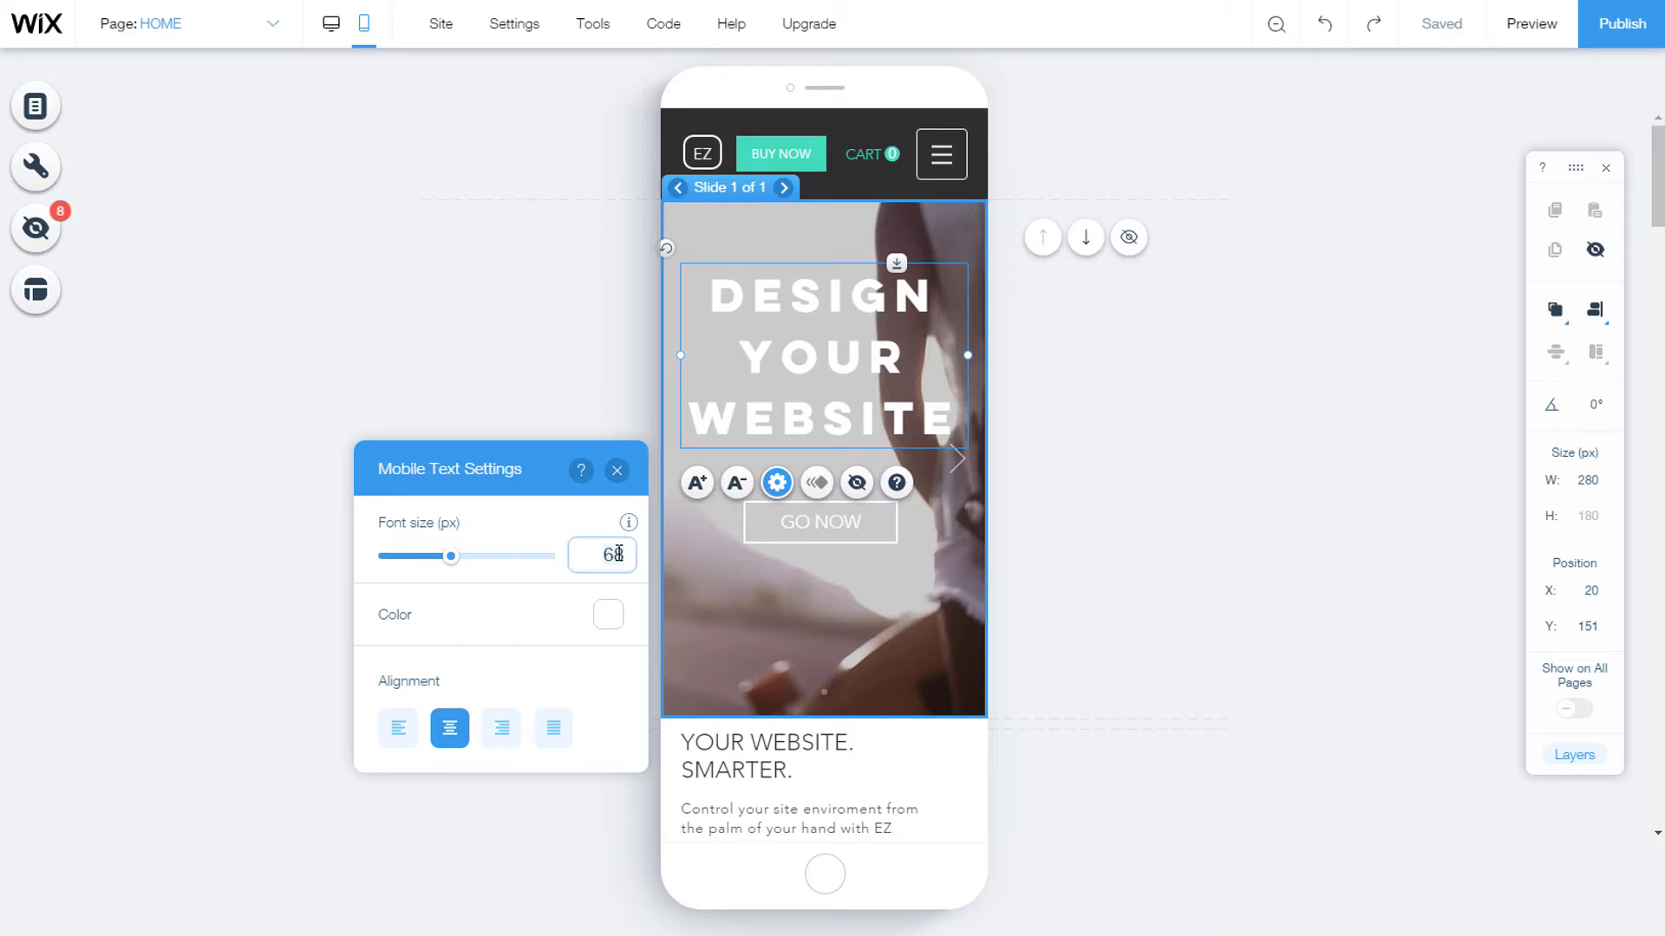
pyautogui.press('BackSpace')
pyautogui.write('9')
# Step: Confirm 69 px and recolour the heading text dark grey (#2F2E2E) from the site colours
pyautogui.click(534, 538)
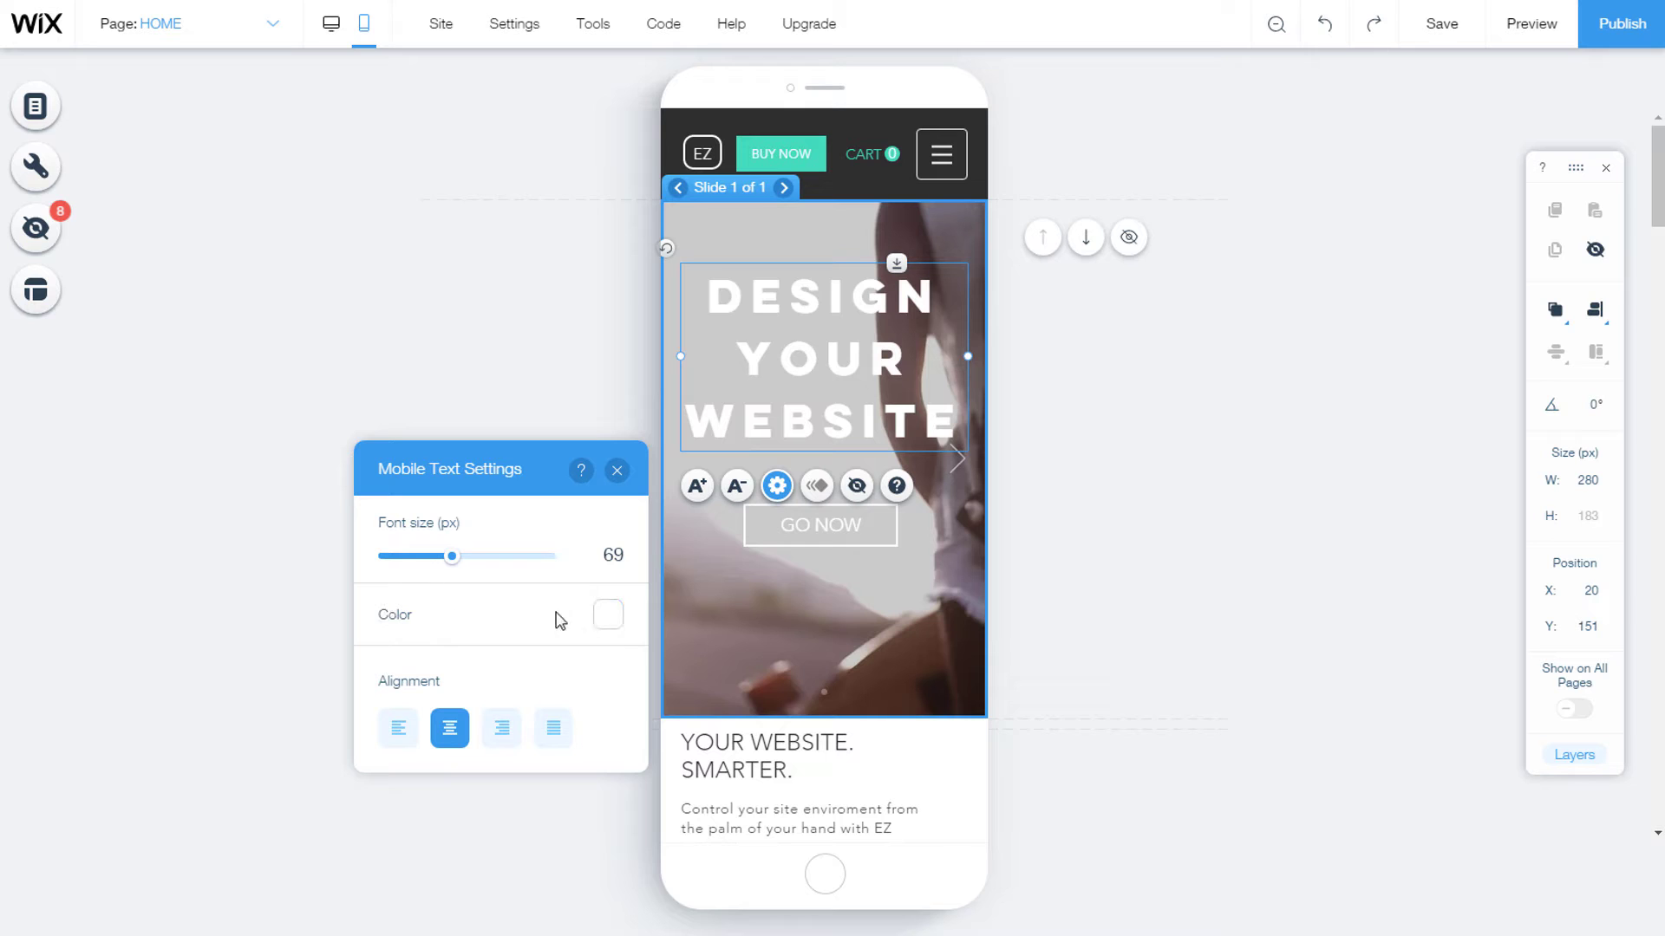
pyautogui.click(610, 617)
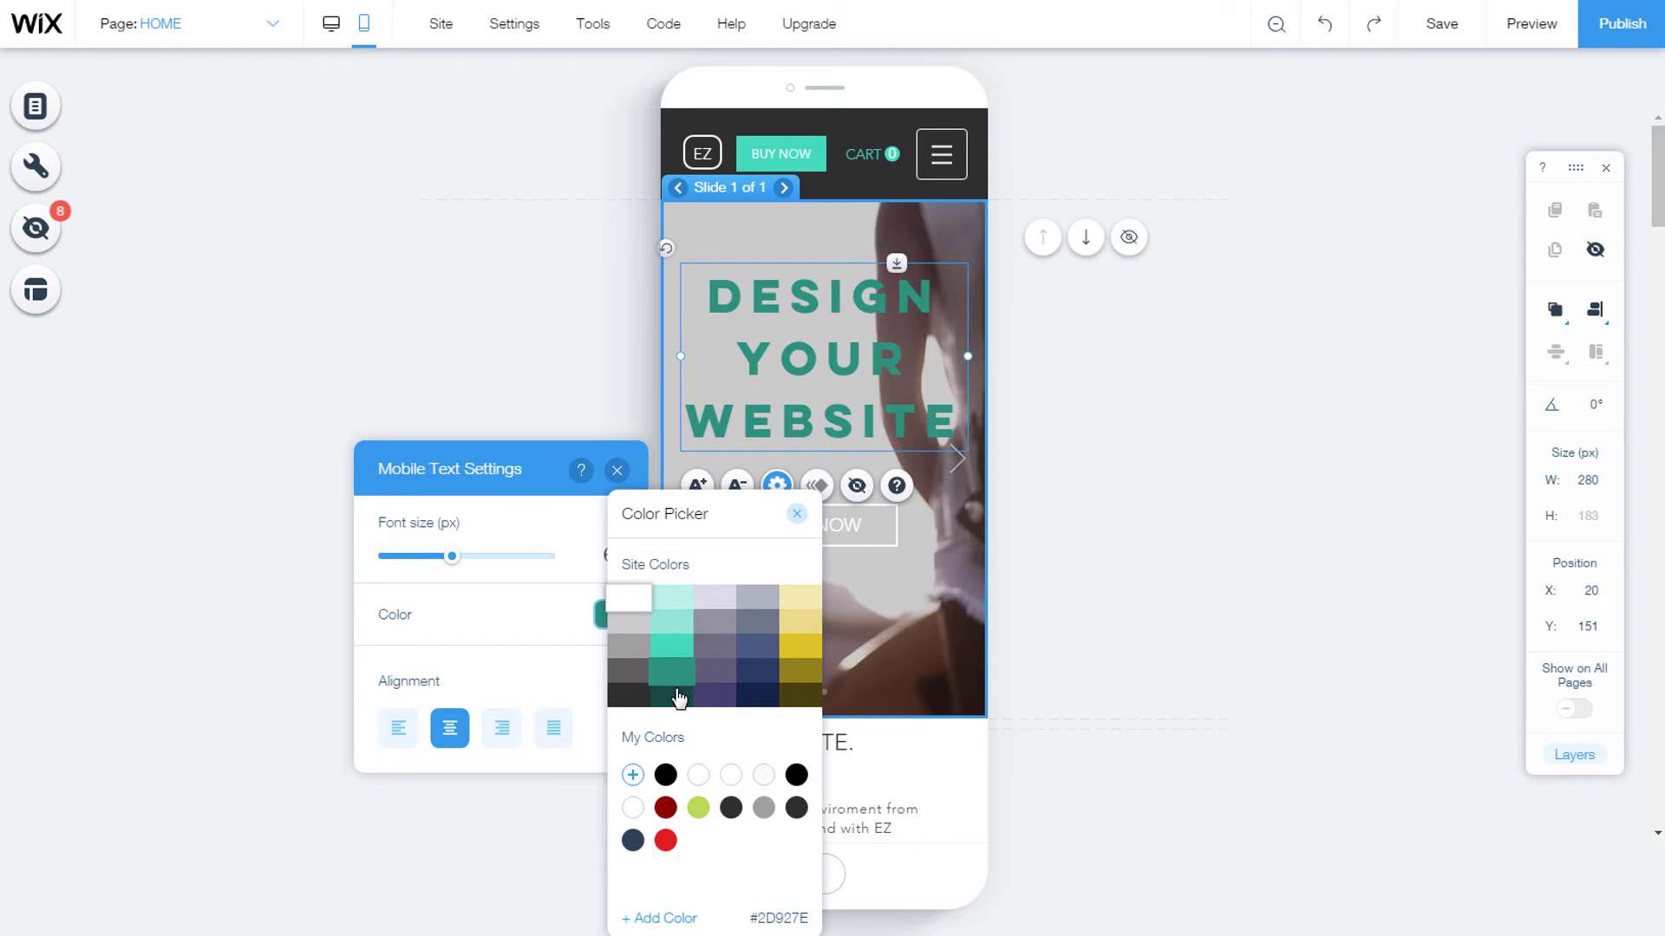
pyautogui.click(634, 702)
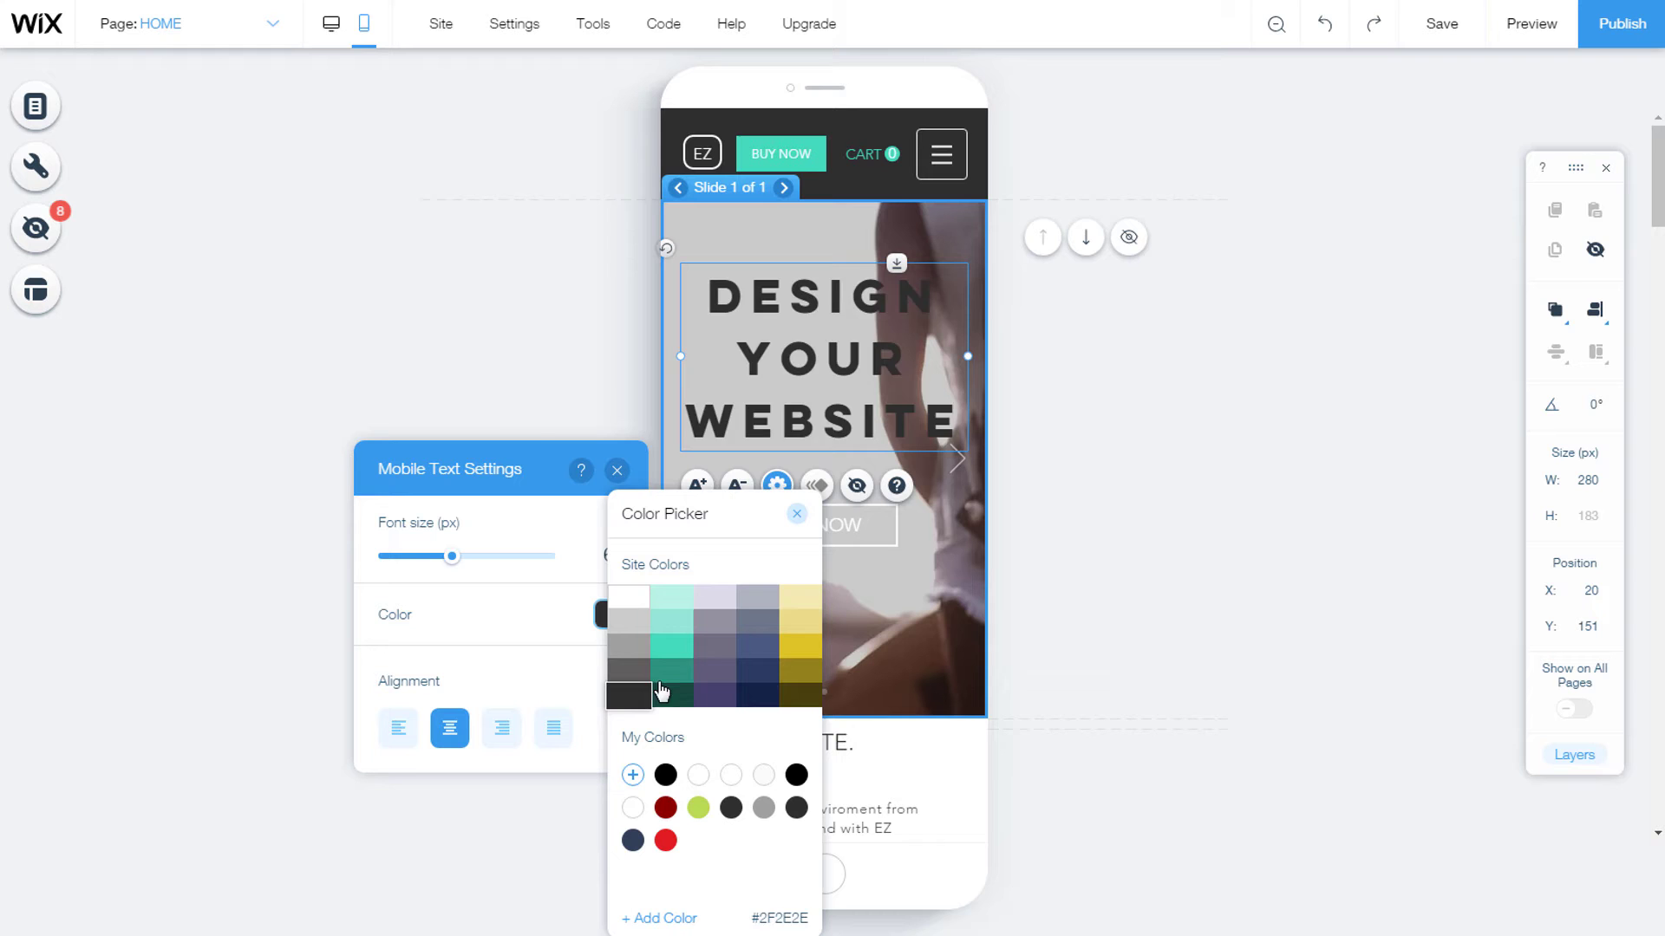
pyautogui.click(796, 514)
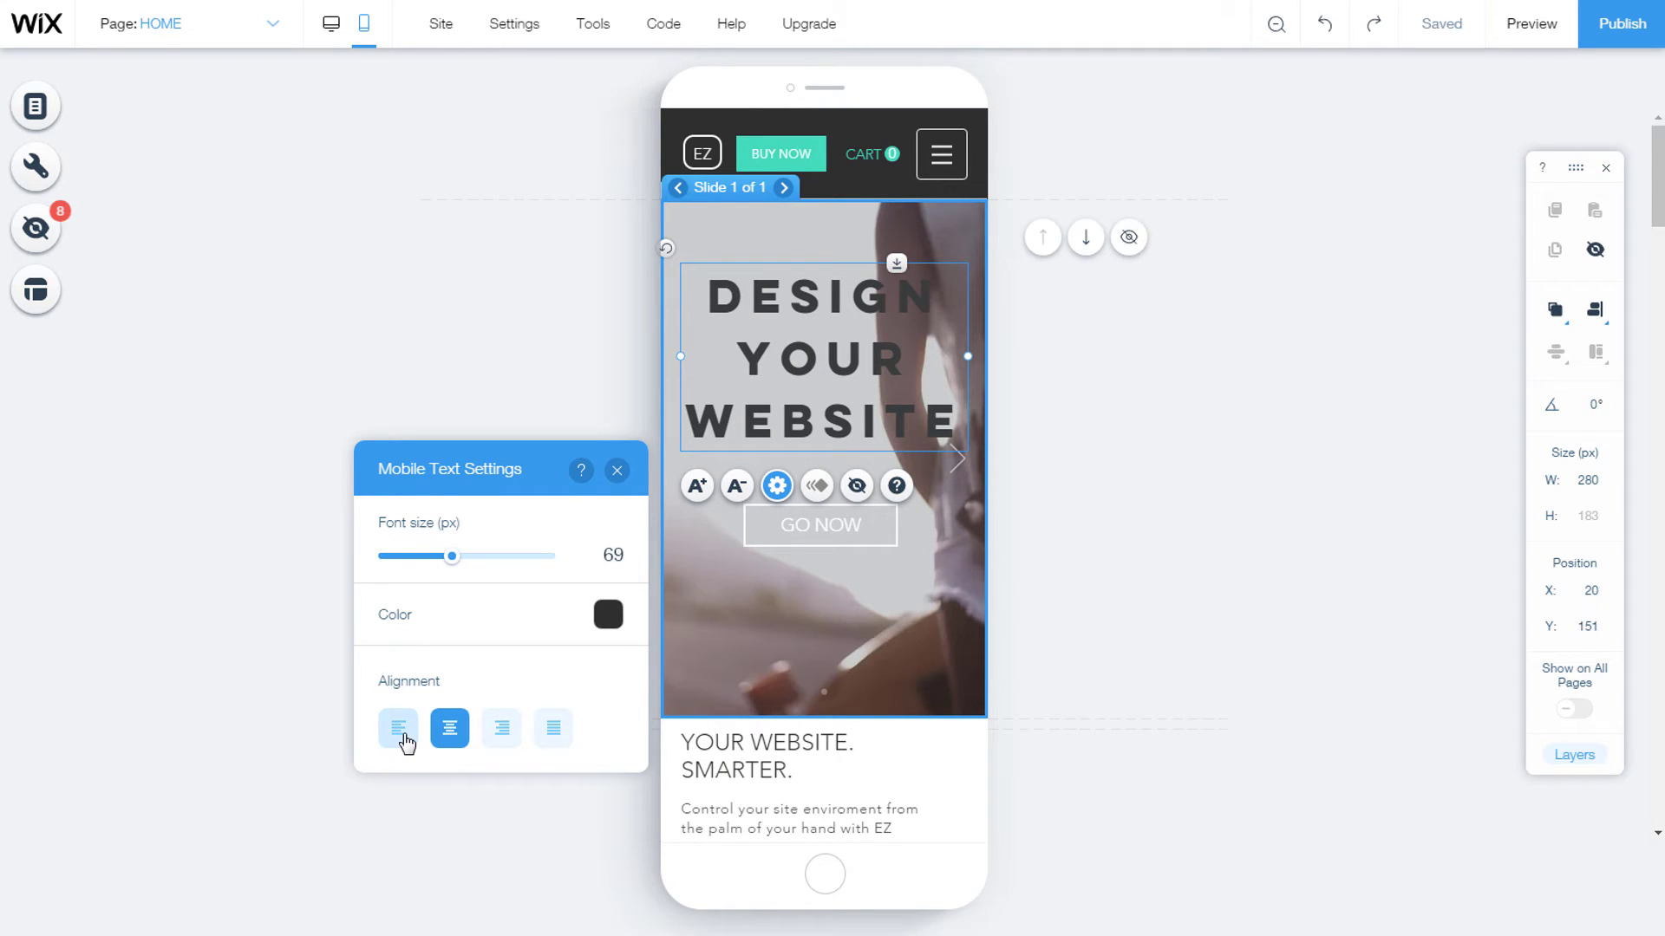
# Step: Try left, centre, right and justified alignment, settle on centred, and close the text settings
pyautogui.click(399, 729)
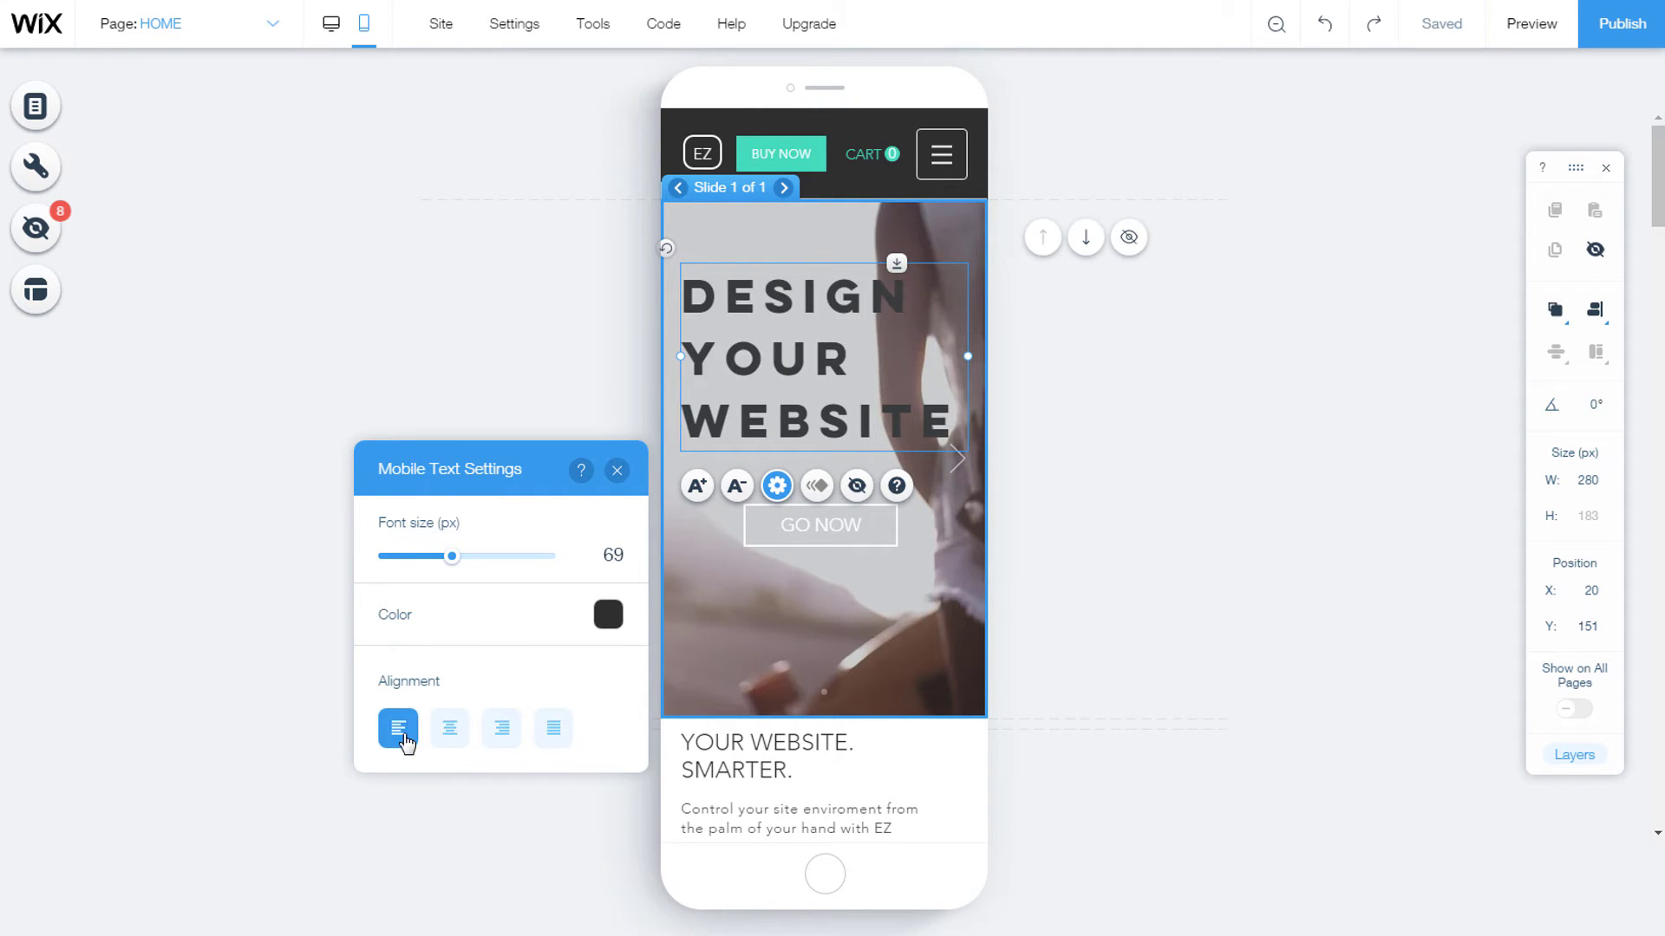
pyautogui.click(450, 730)
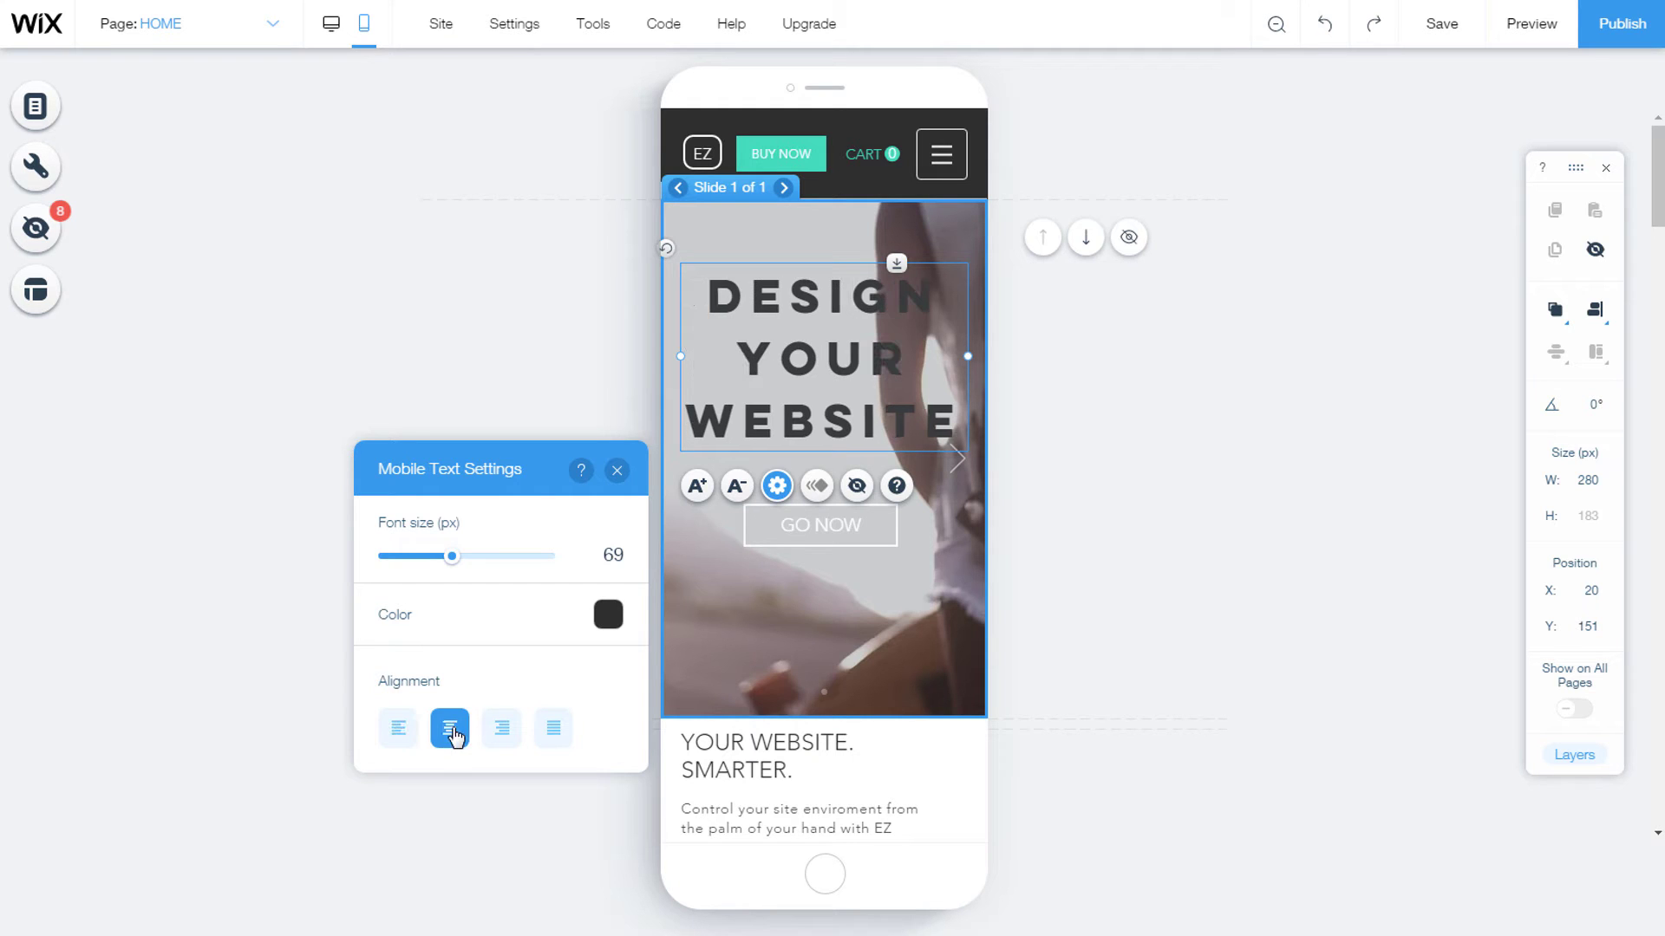
pyautogui.click(502, 732)
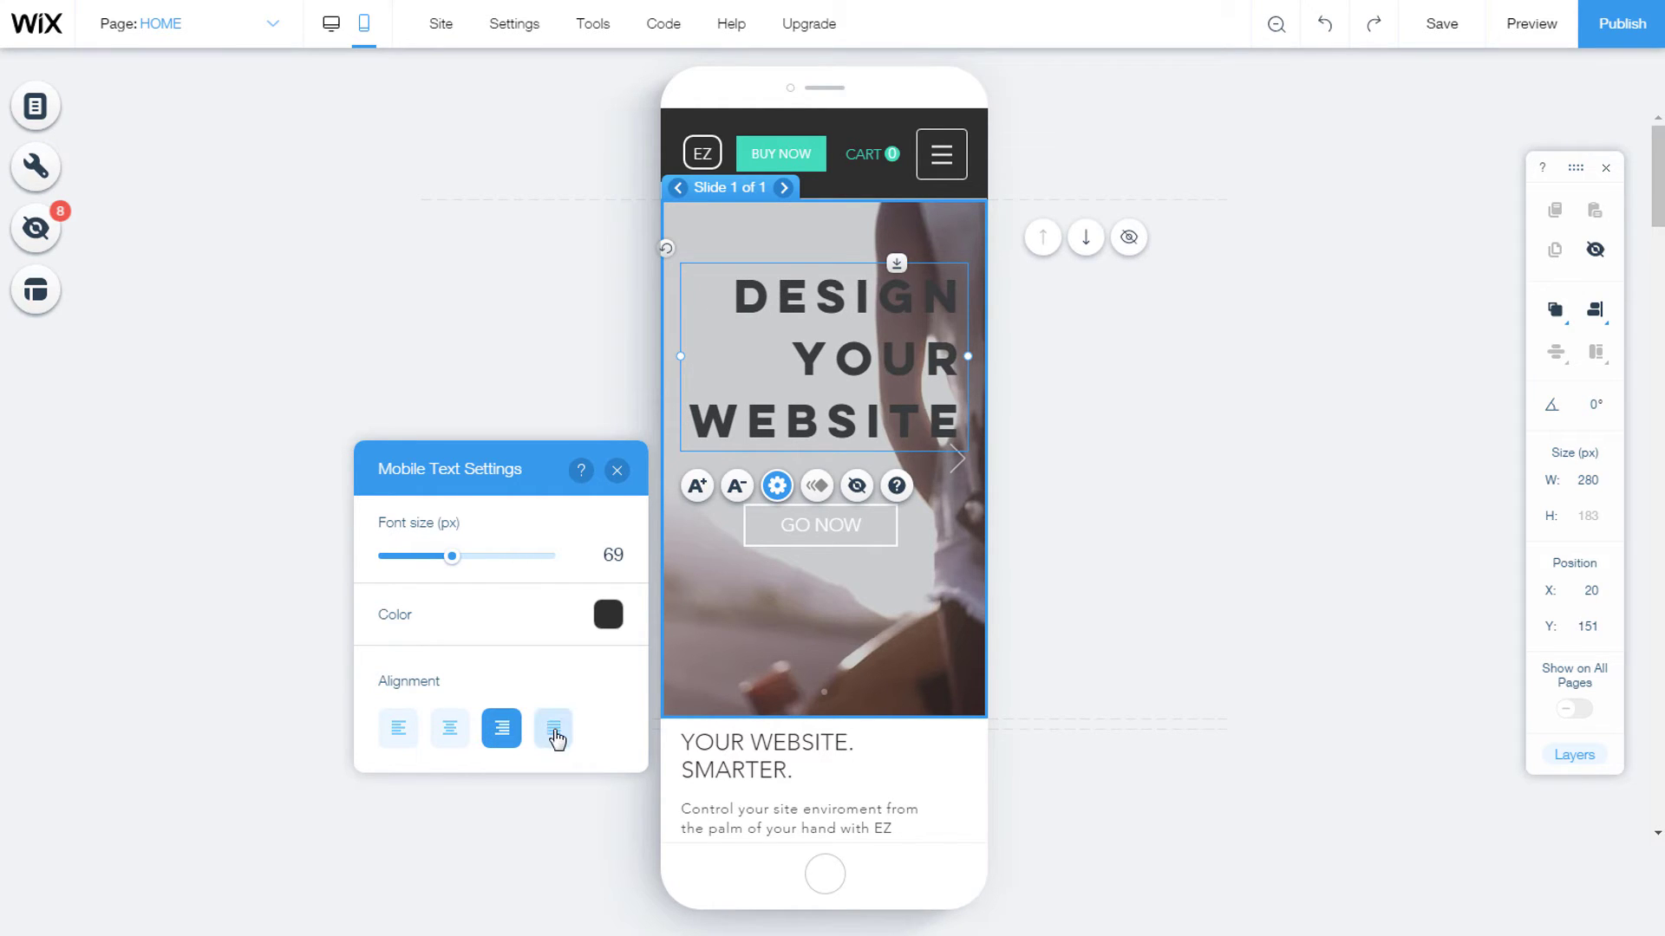
pyautogui.click(555, 731)
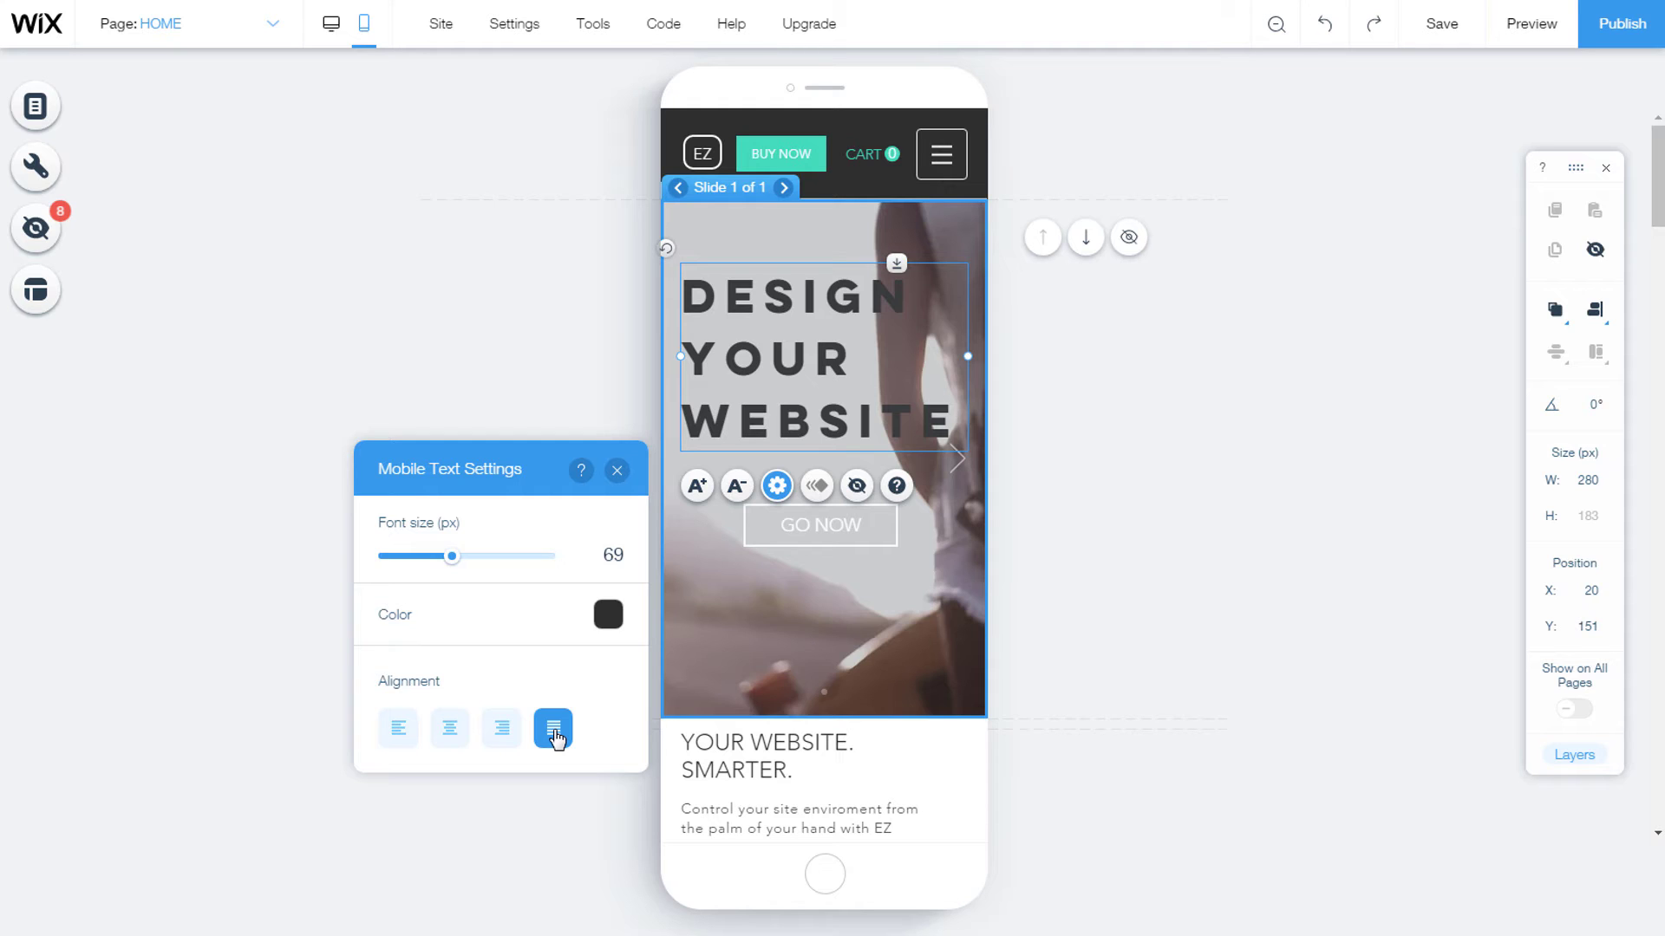
pyautogui.click(450, 730)
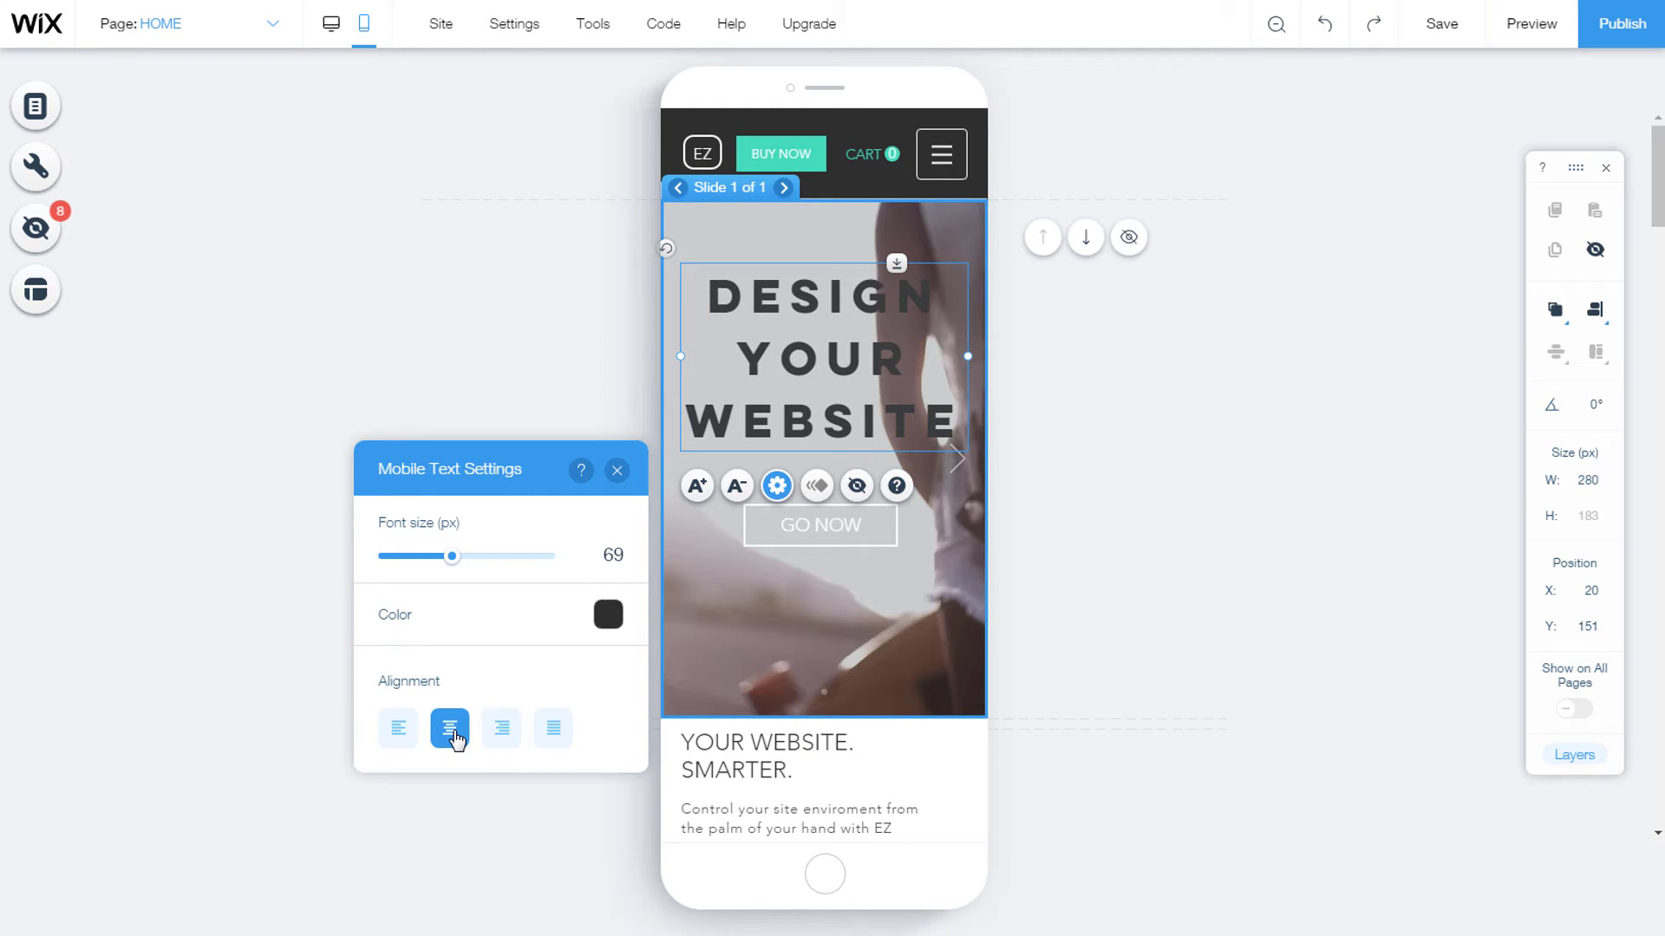
pyautogui.click(616, 469)
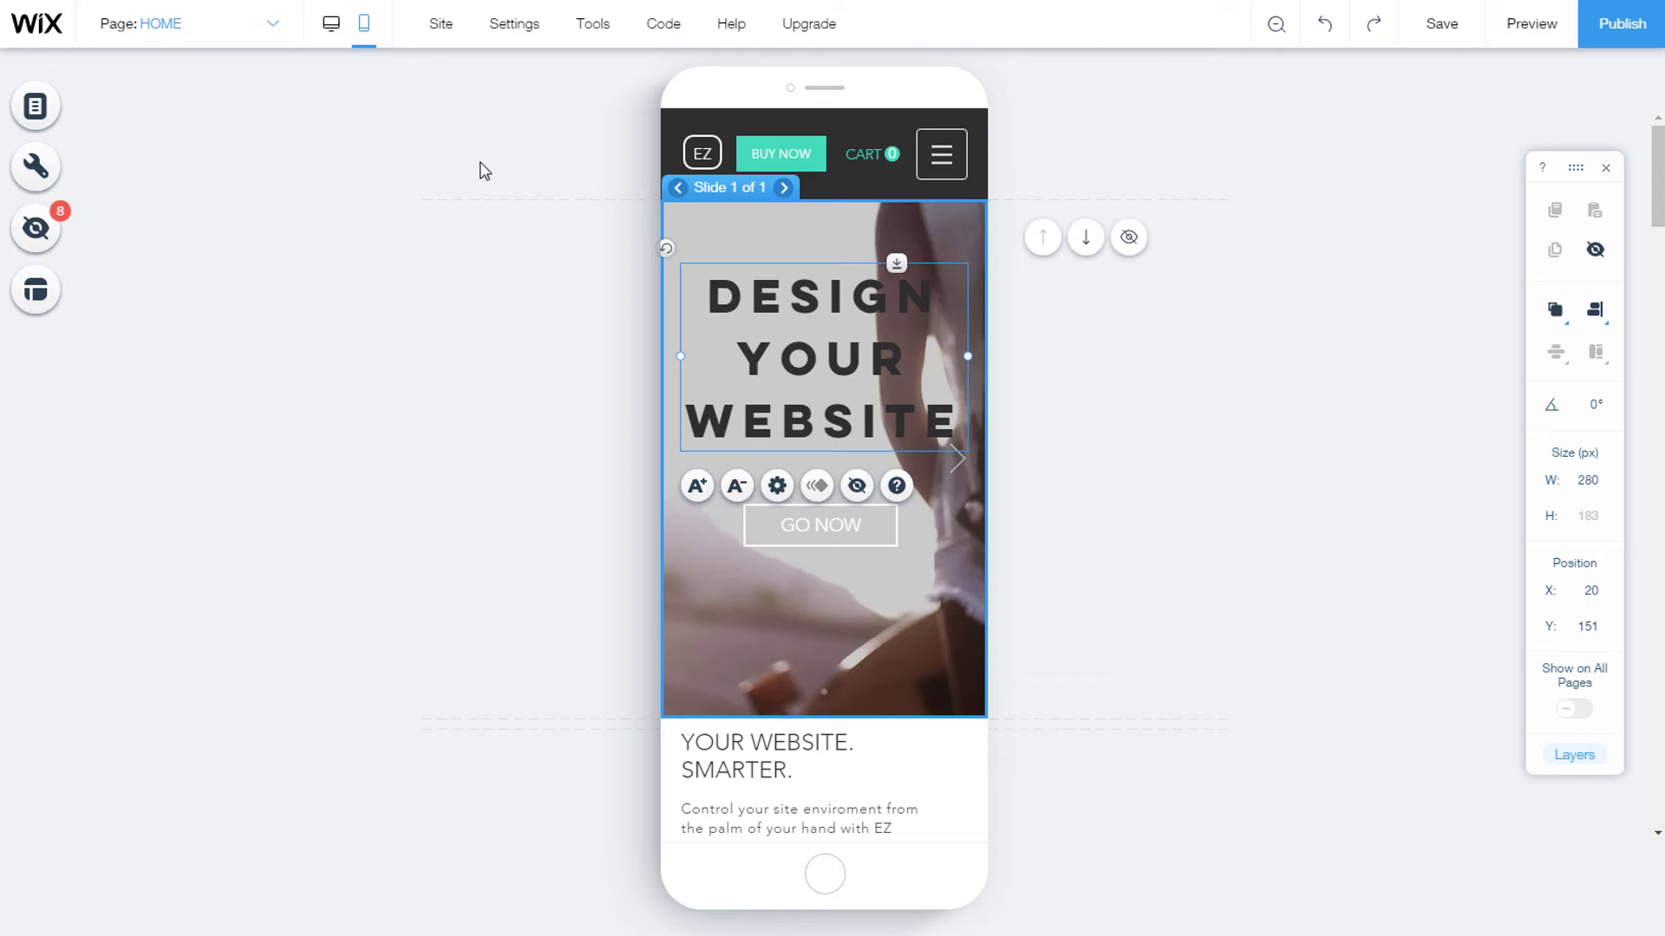
# Step: On the desktop layout, give the DESIGN YOUR WEBSITE heading a Fade-In entrance animation and verify it
pyautogui.click(332, 23)
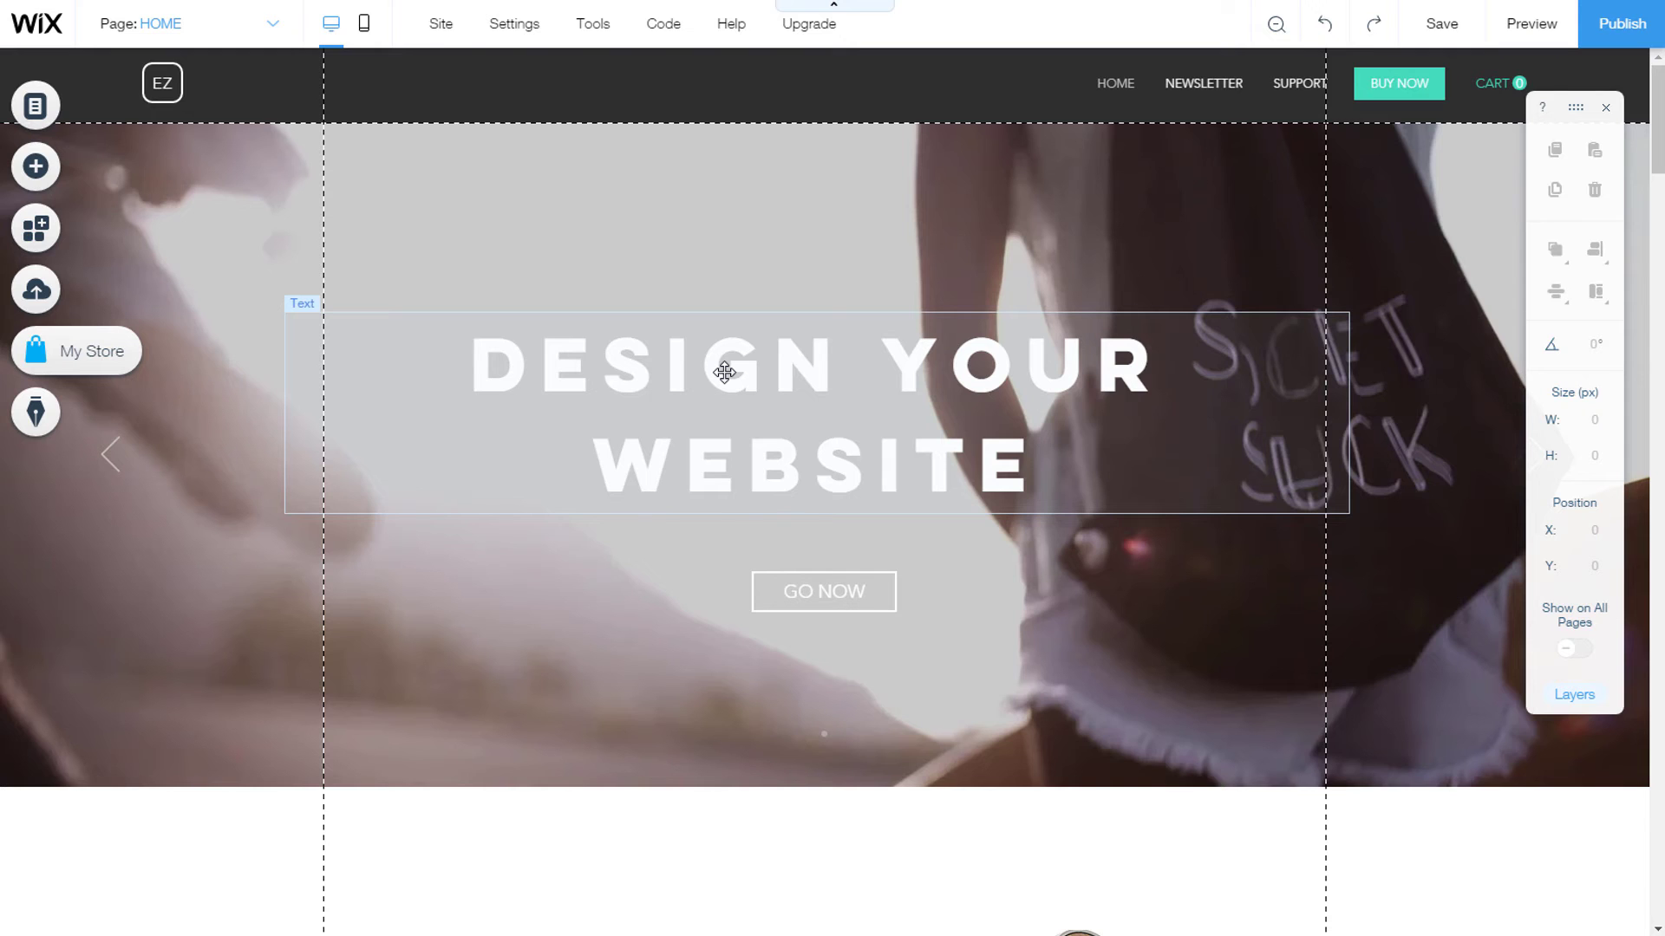
pyautogui.click(724, 372)
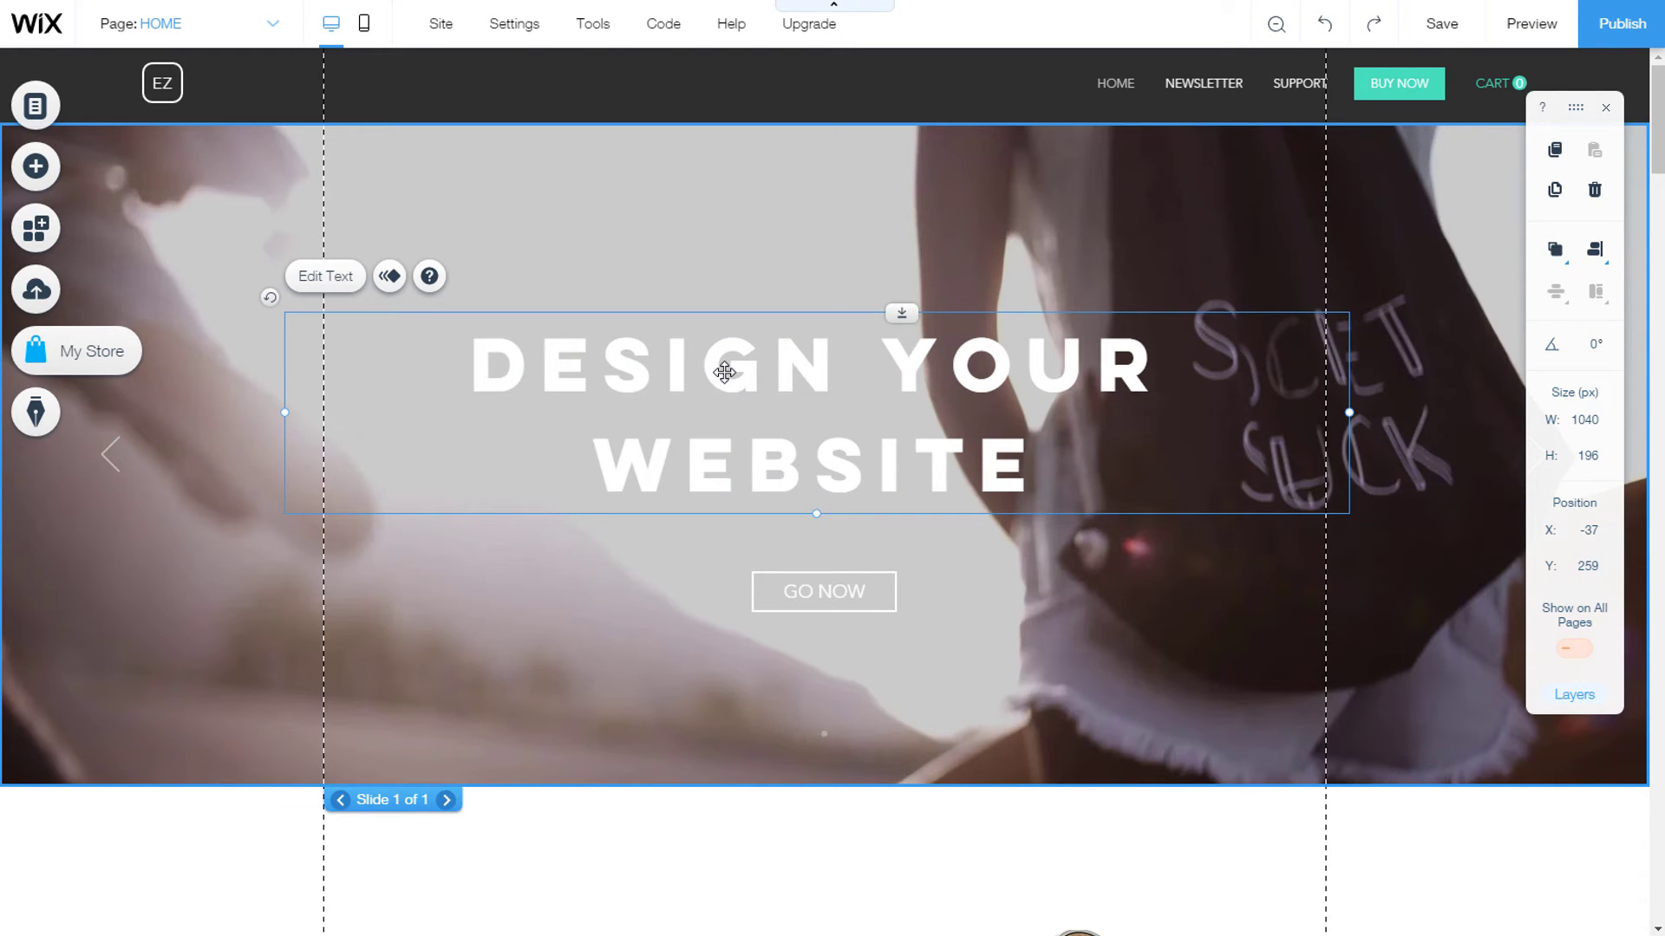
pyautogui.click(390, 275)
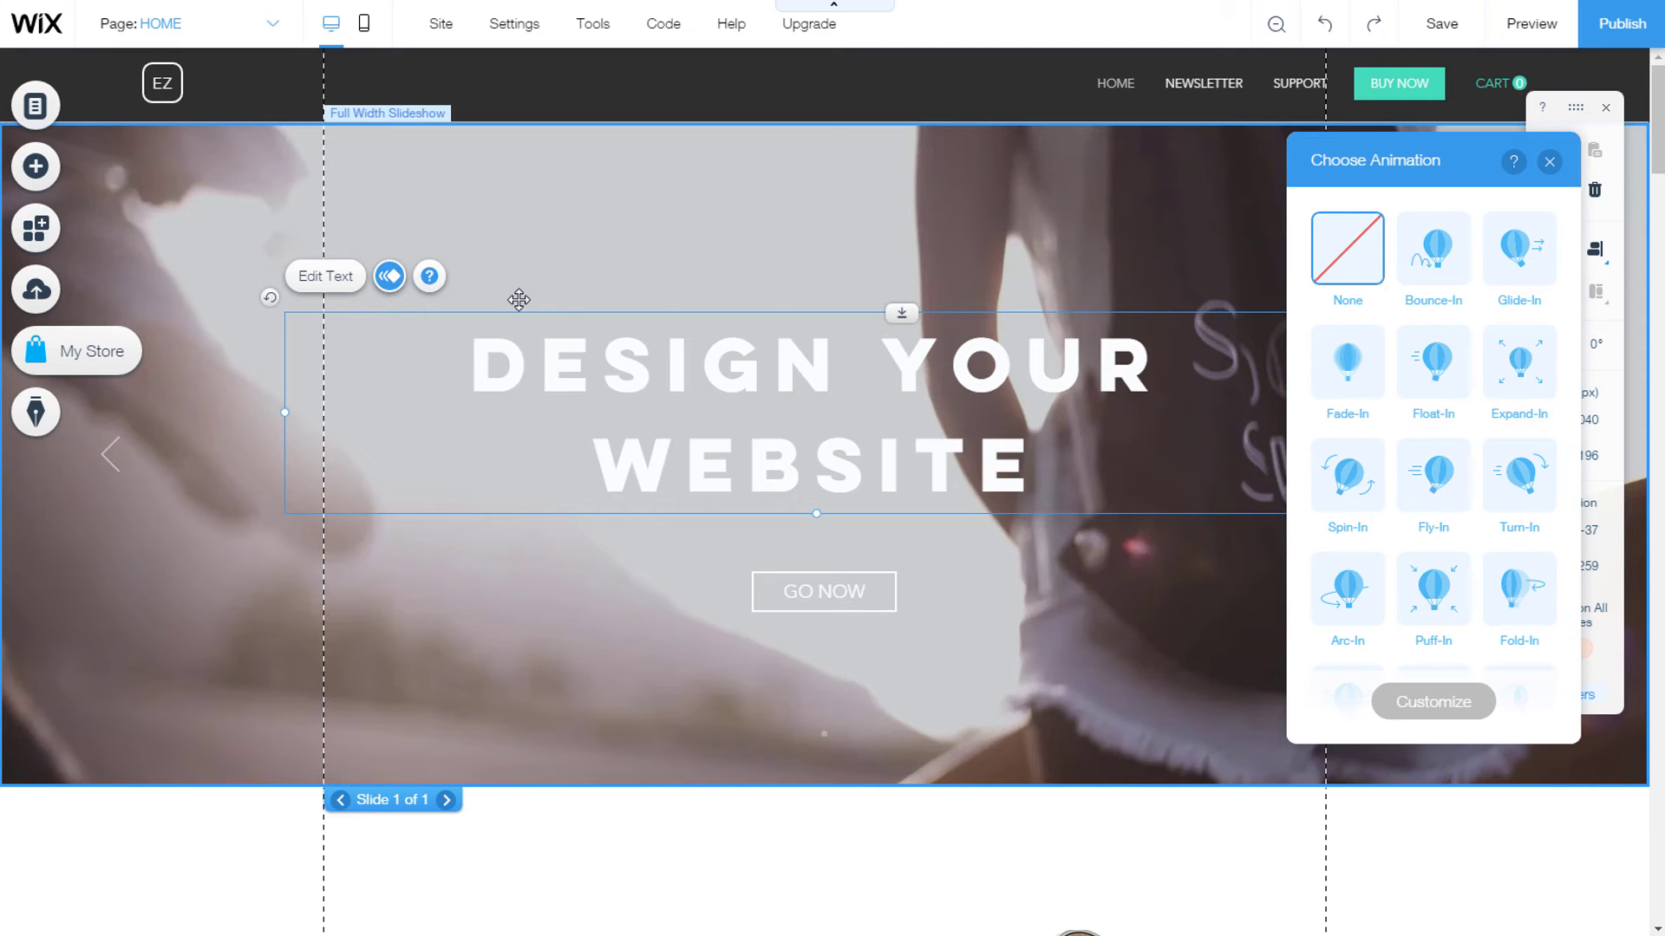
pyautogui.click(1350, 373)
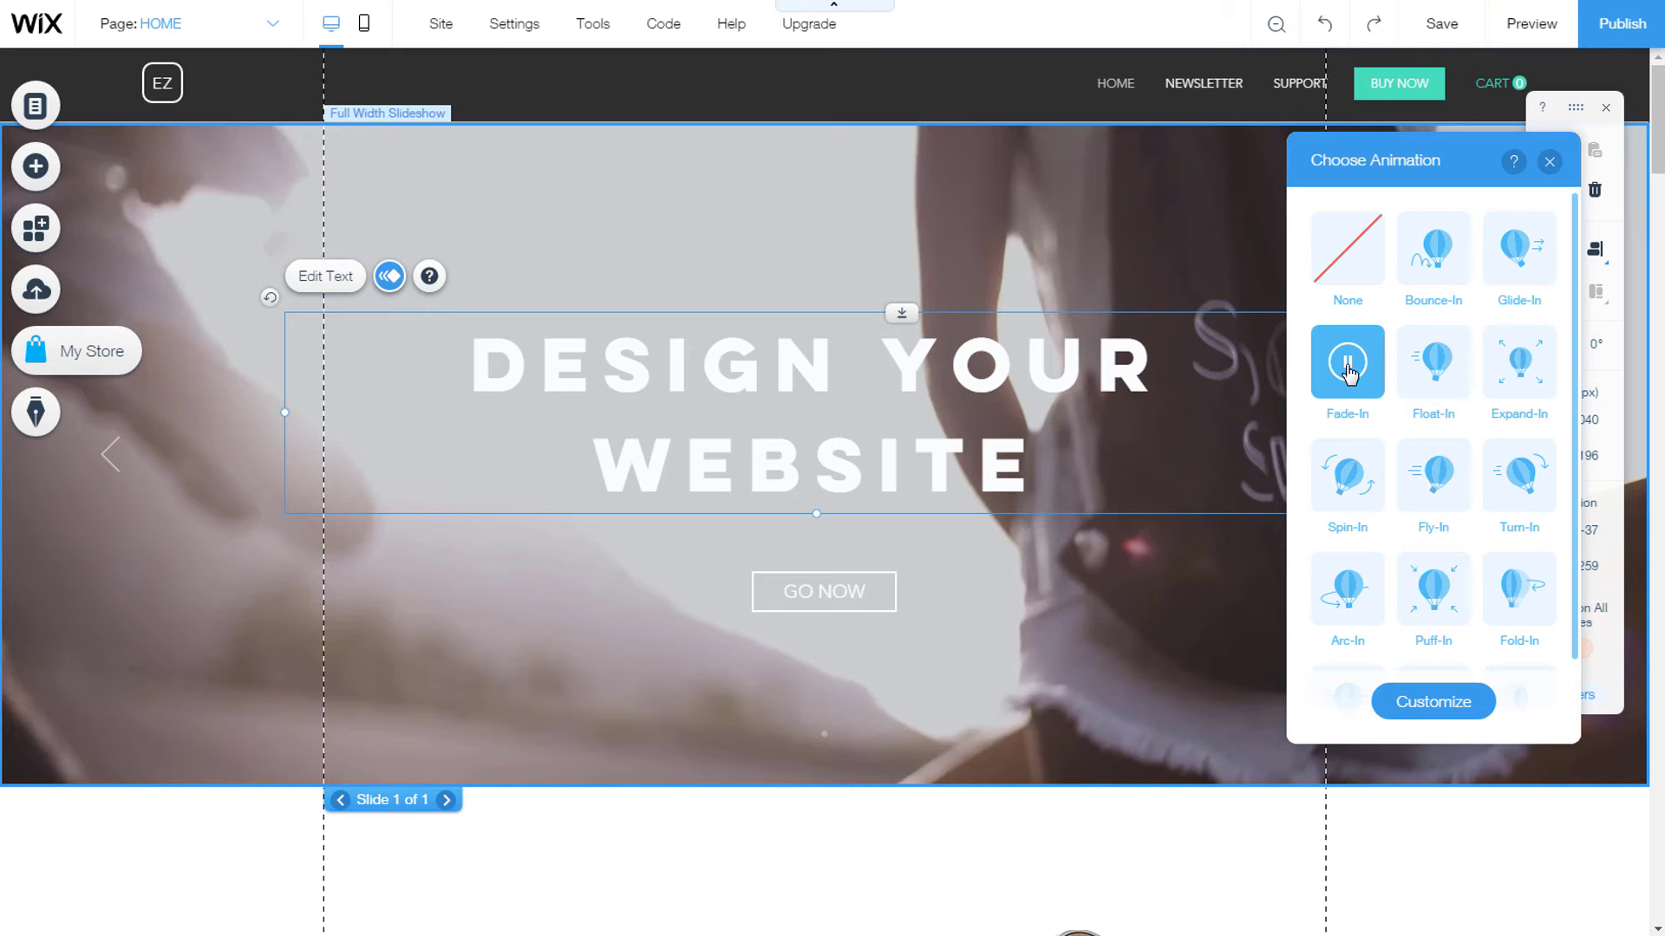
pyautogui.click(1551, 166)
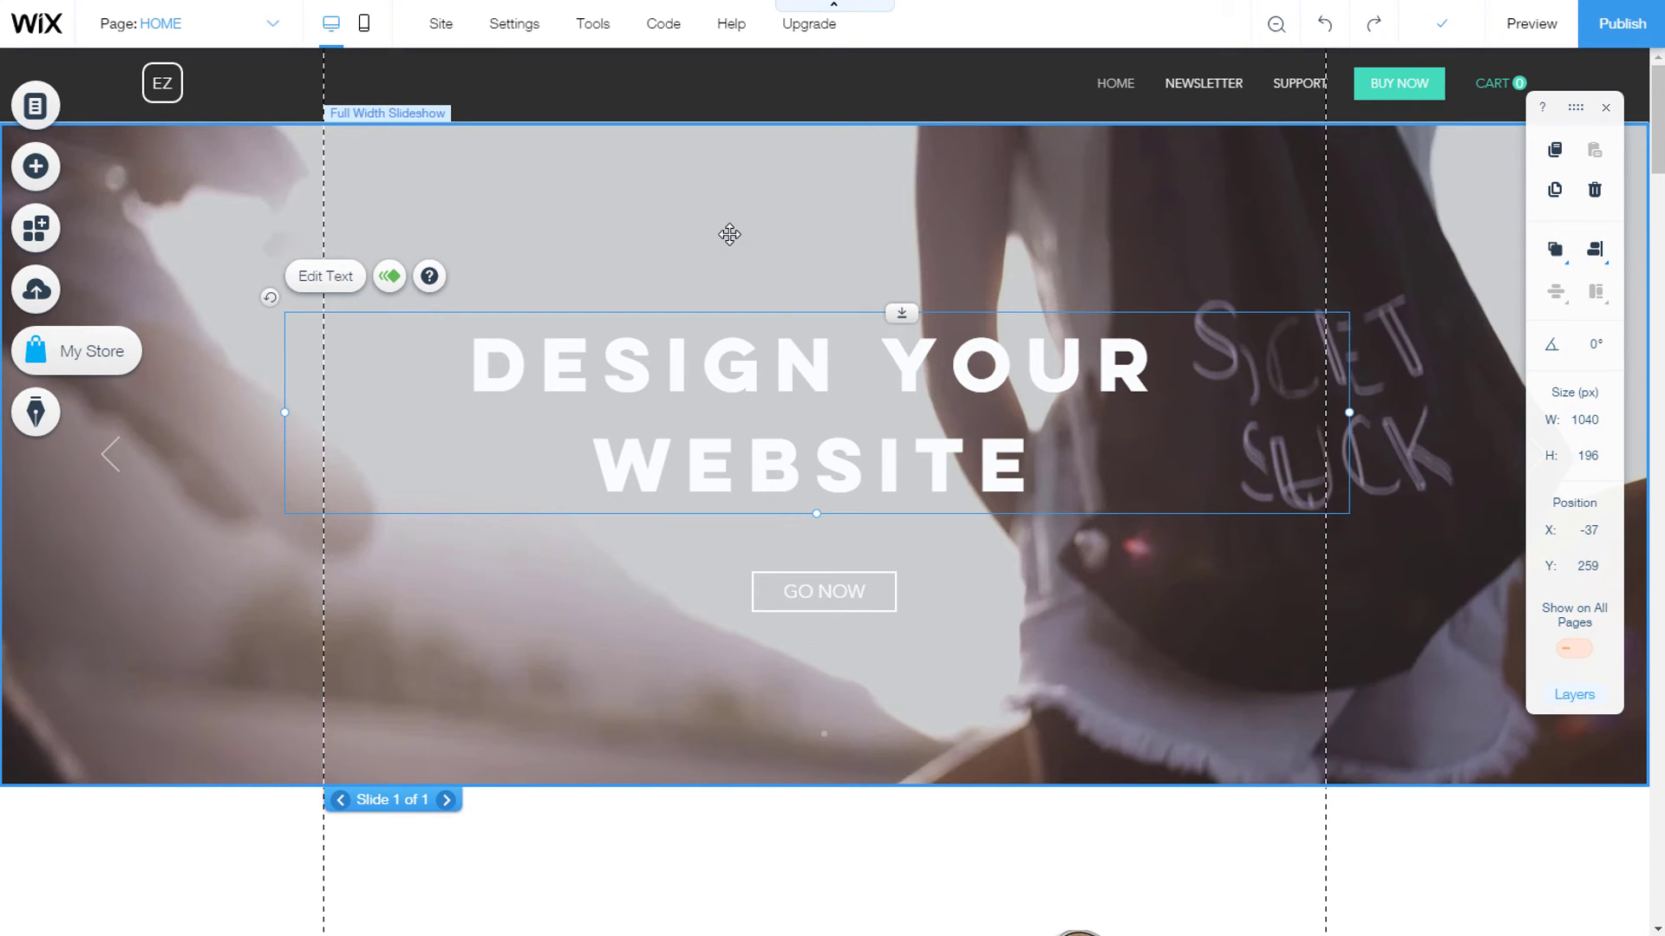
pyautogui.click(390, 276)
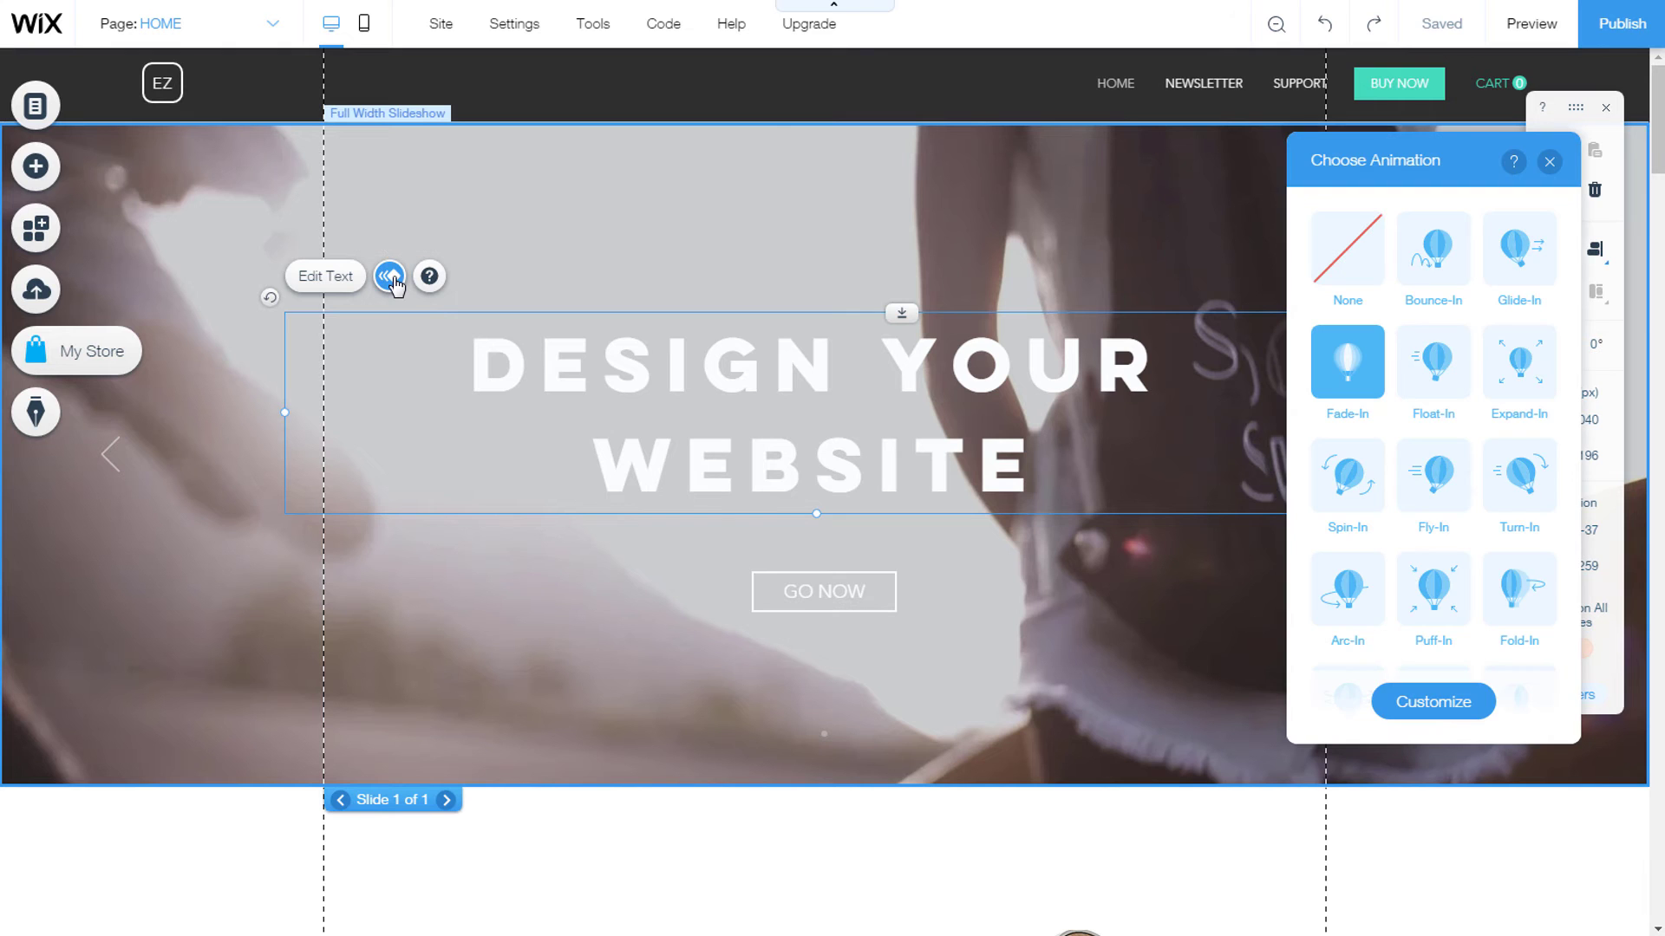
pyautogui.click(1549, 160)
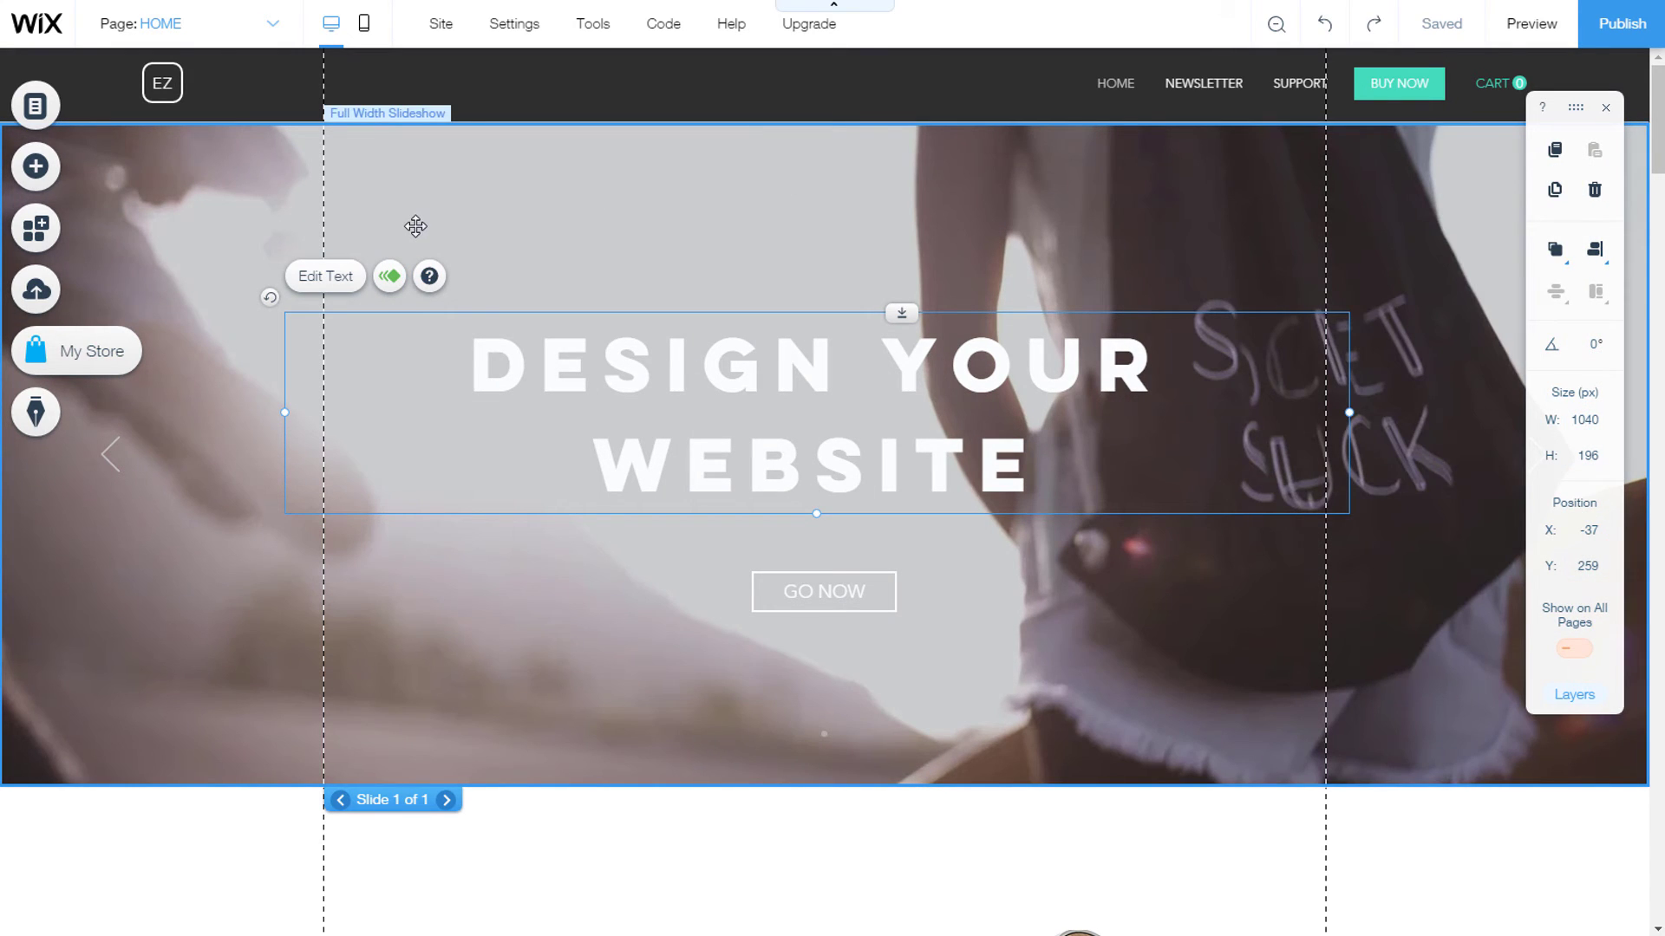
# Step: Switch to the mobile layout and select the headline's animation settings
pyautogui.click(366, 29)
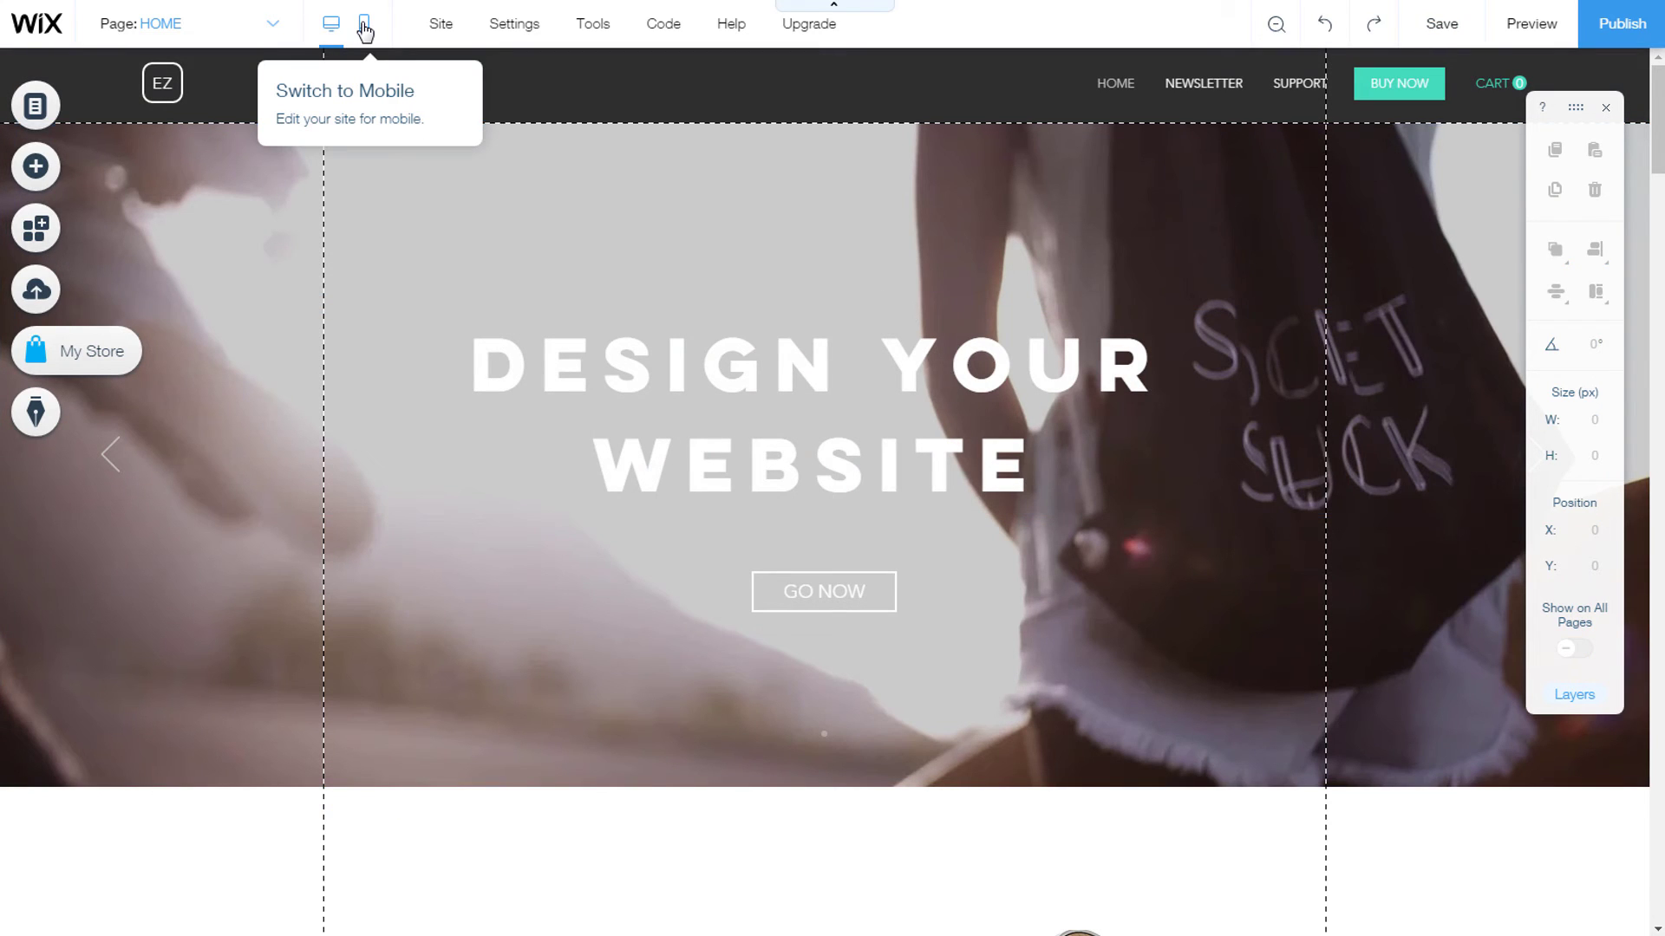
pyautogui.click(366, 29)
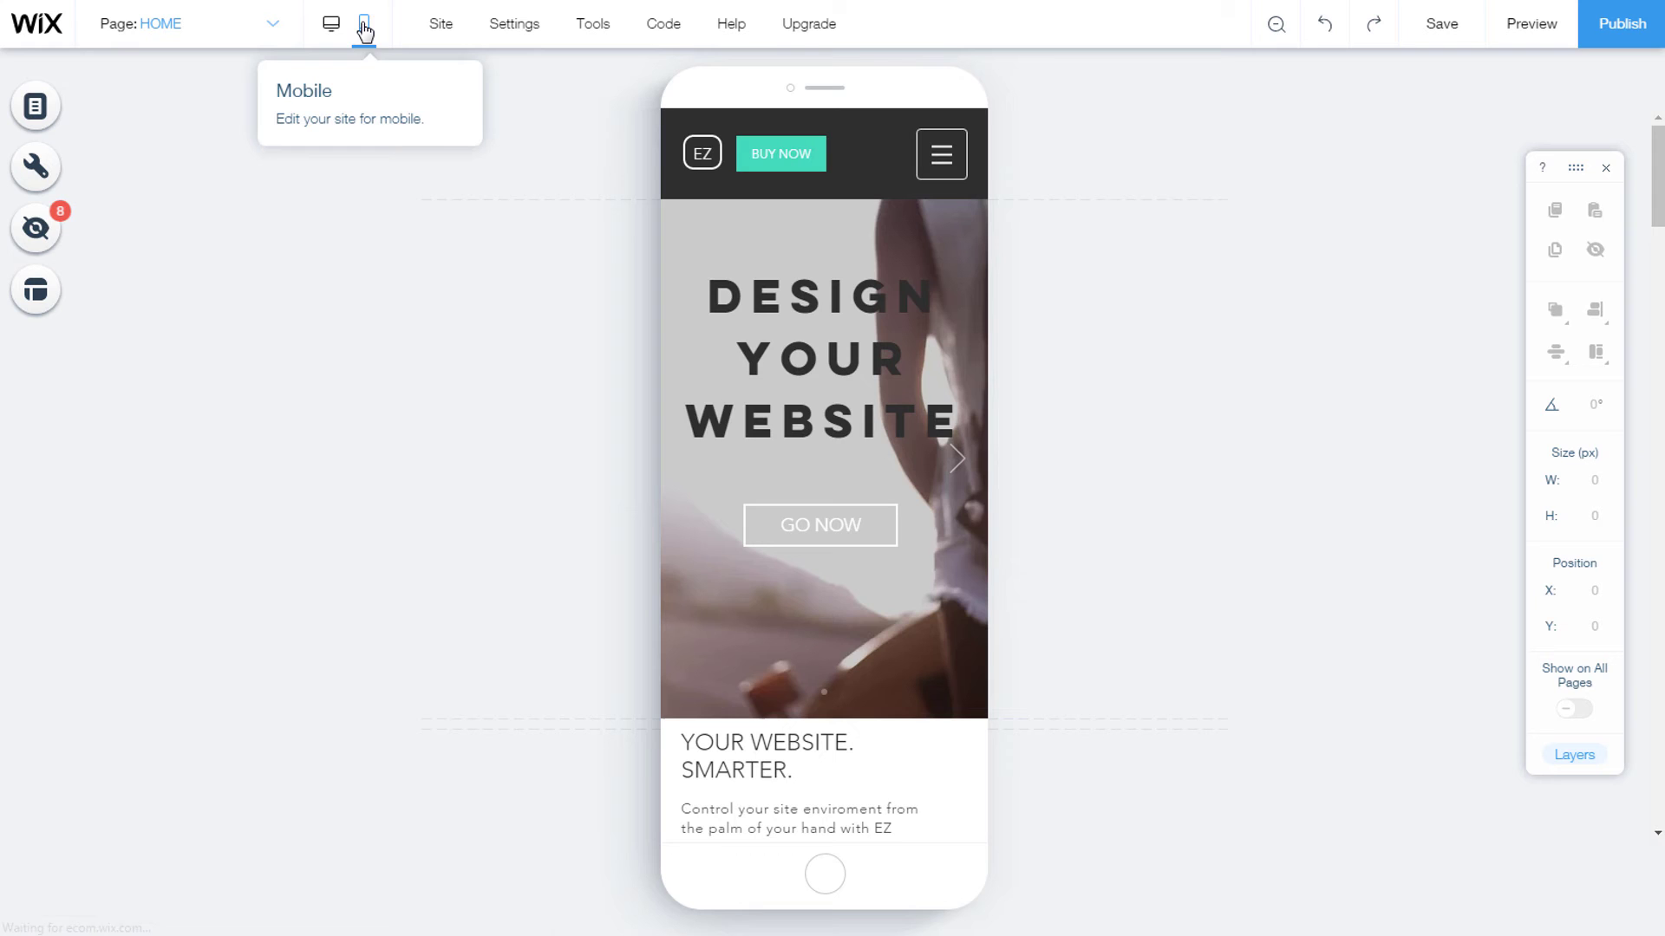
pyautogui.click(822, 349)
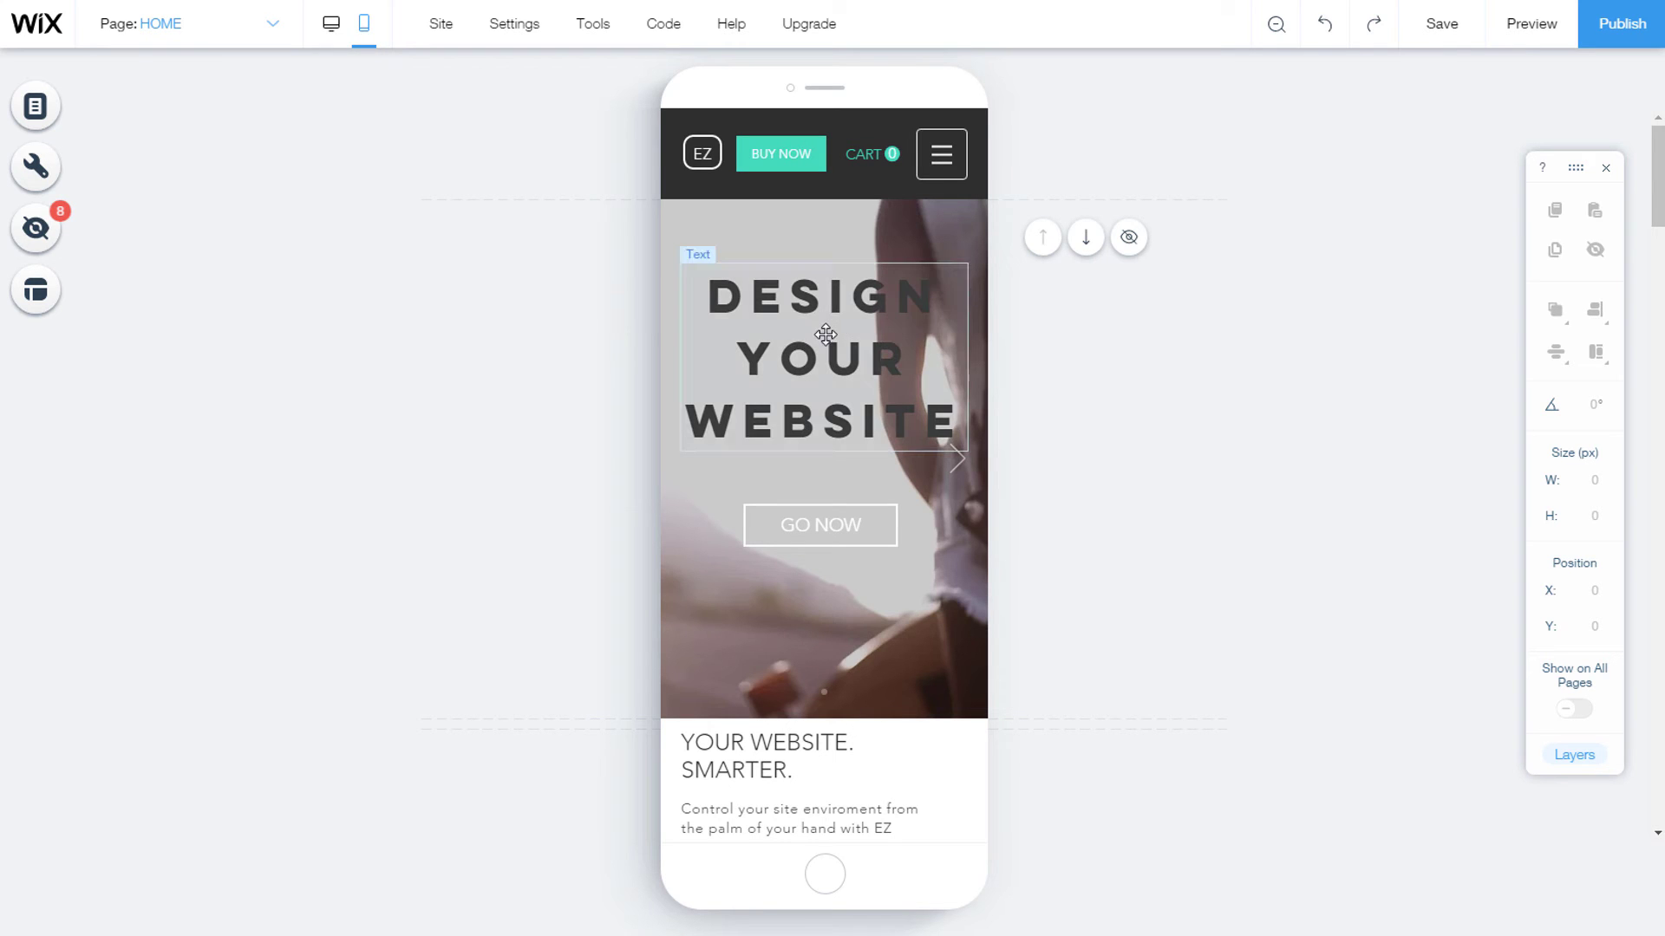
pyautogui.click(820, 349)
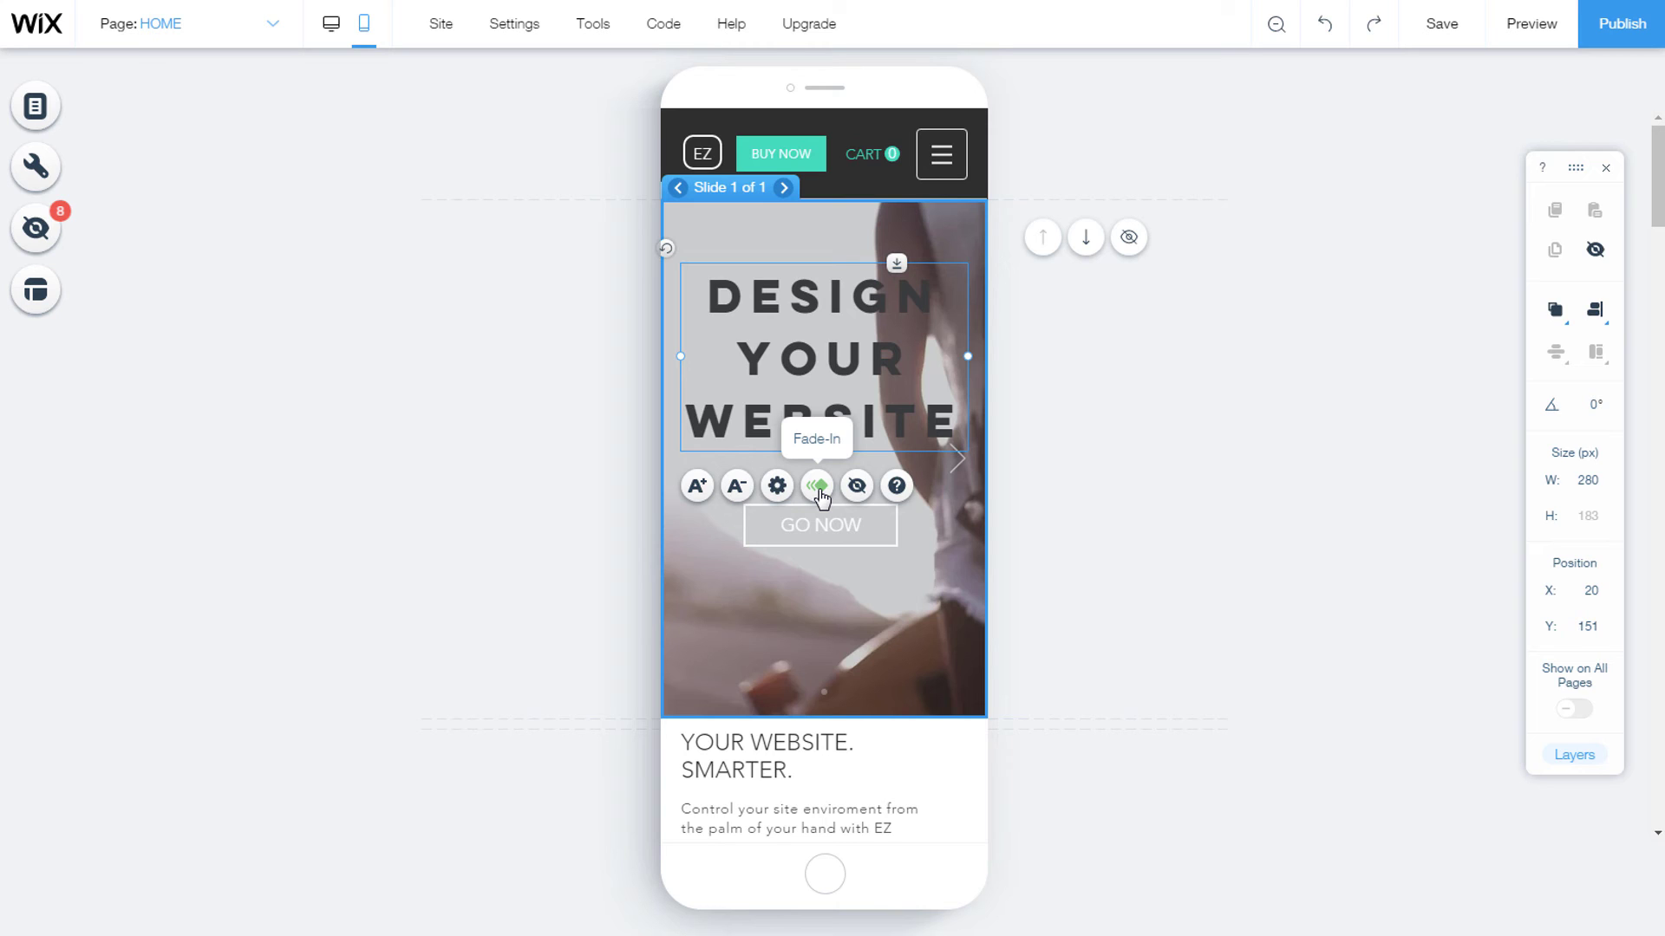
pyautogui.click(818, 487)
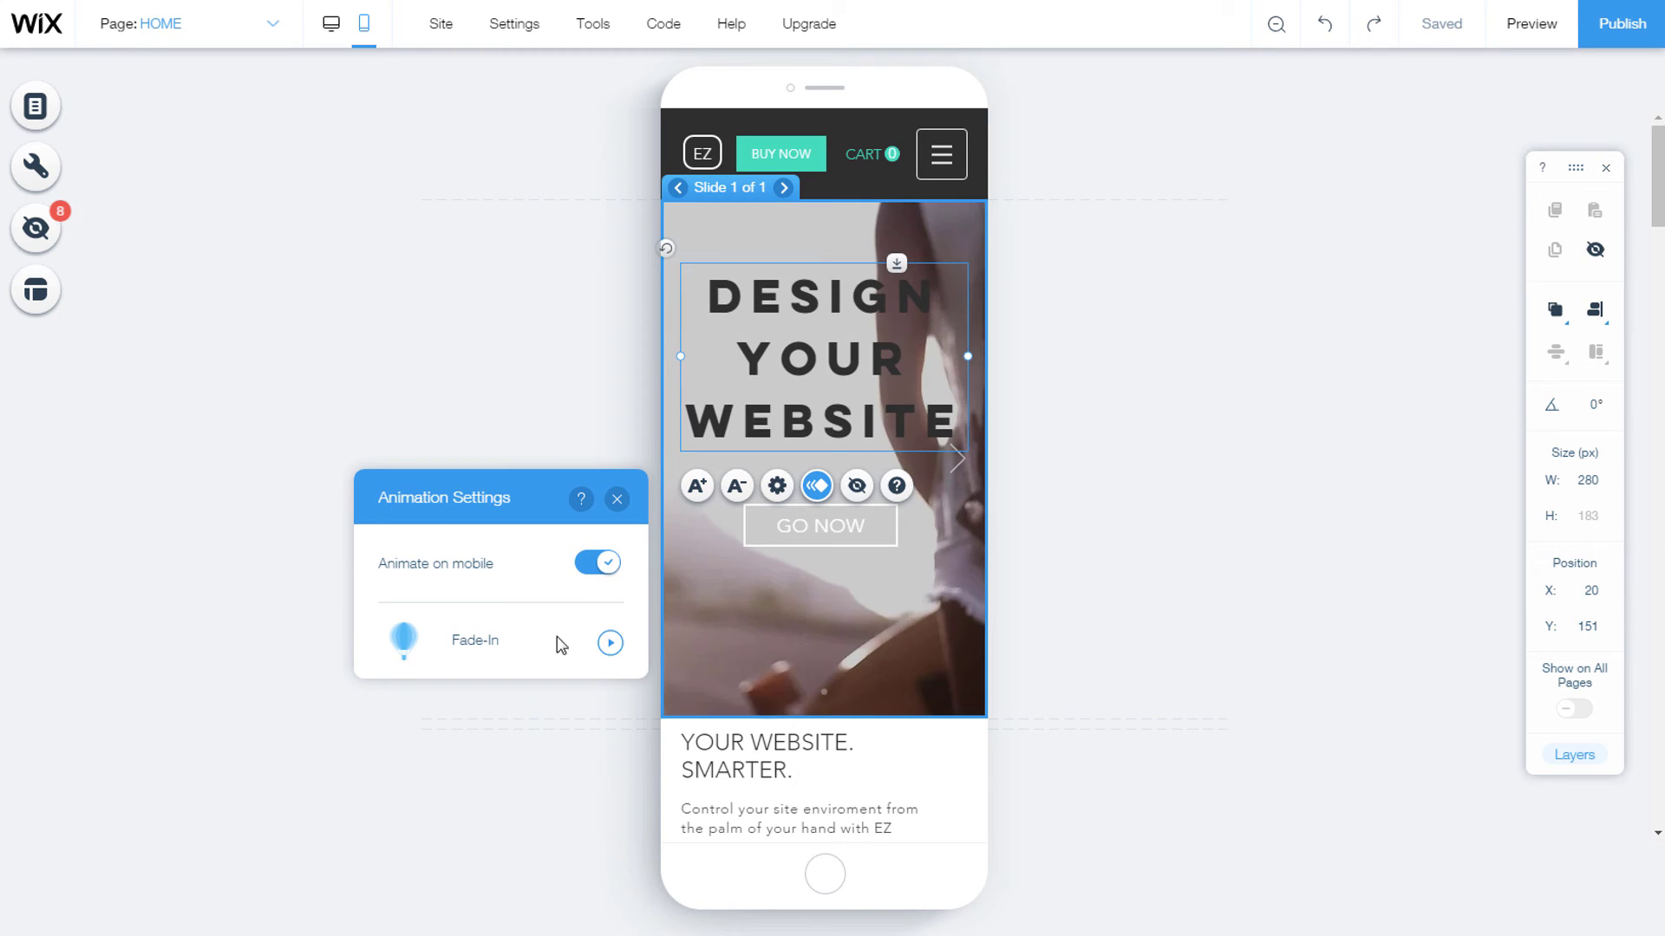
# Step: Preview the fade-in, toggle Animate on mobile off and back on, and close the settings
pyautogui.click(611, 643)
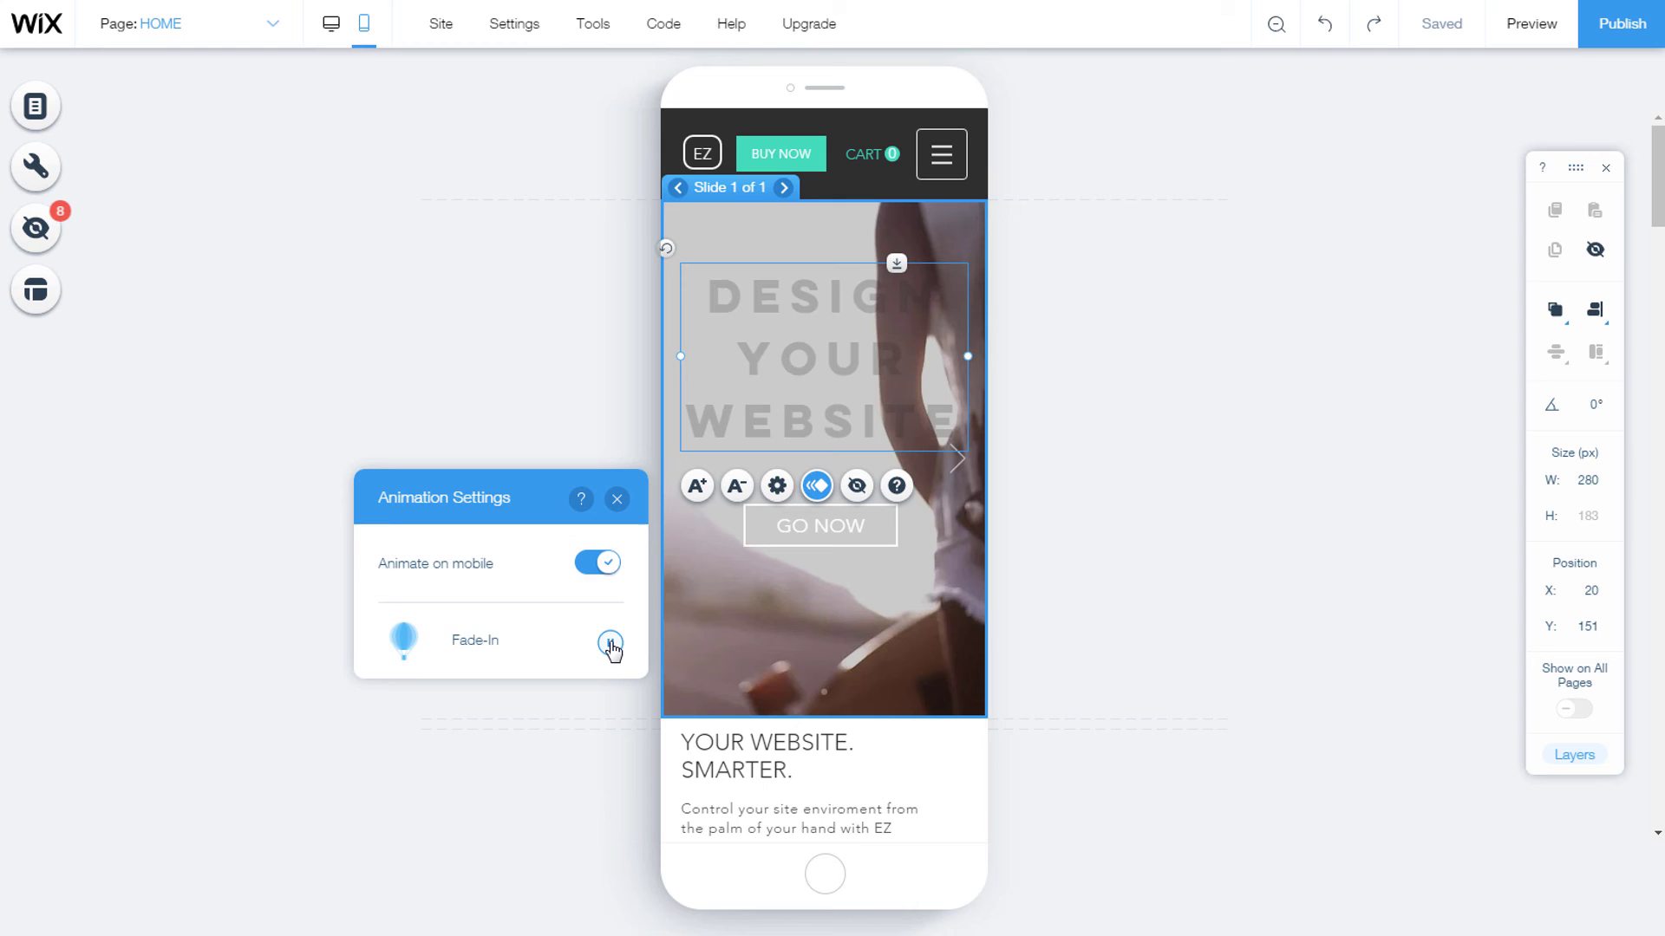
pyautogui.click(611, 643)
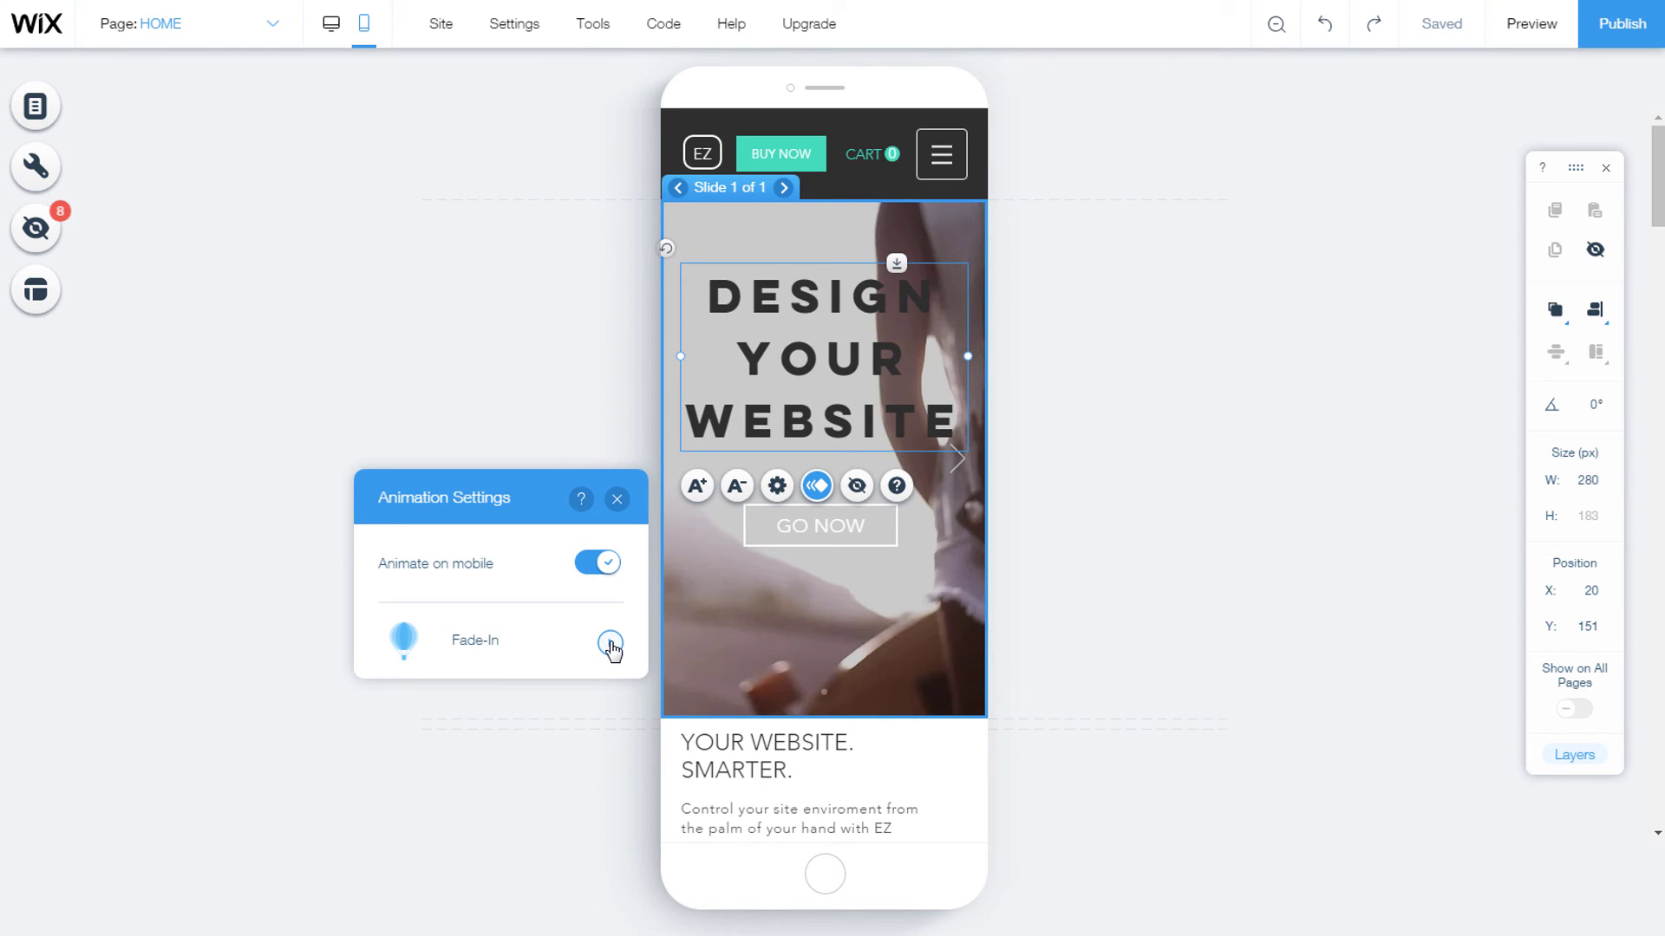
pyautogui.click(599, 562)
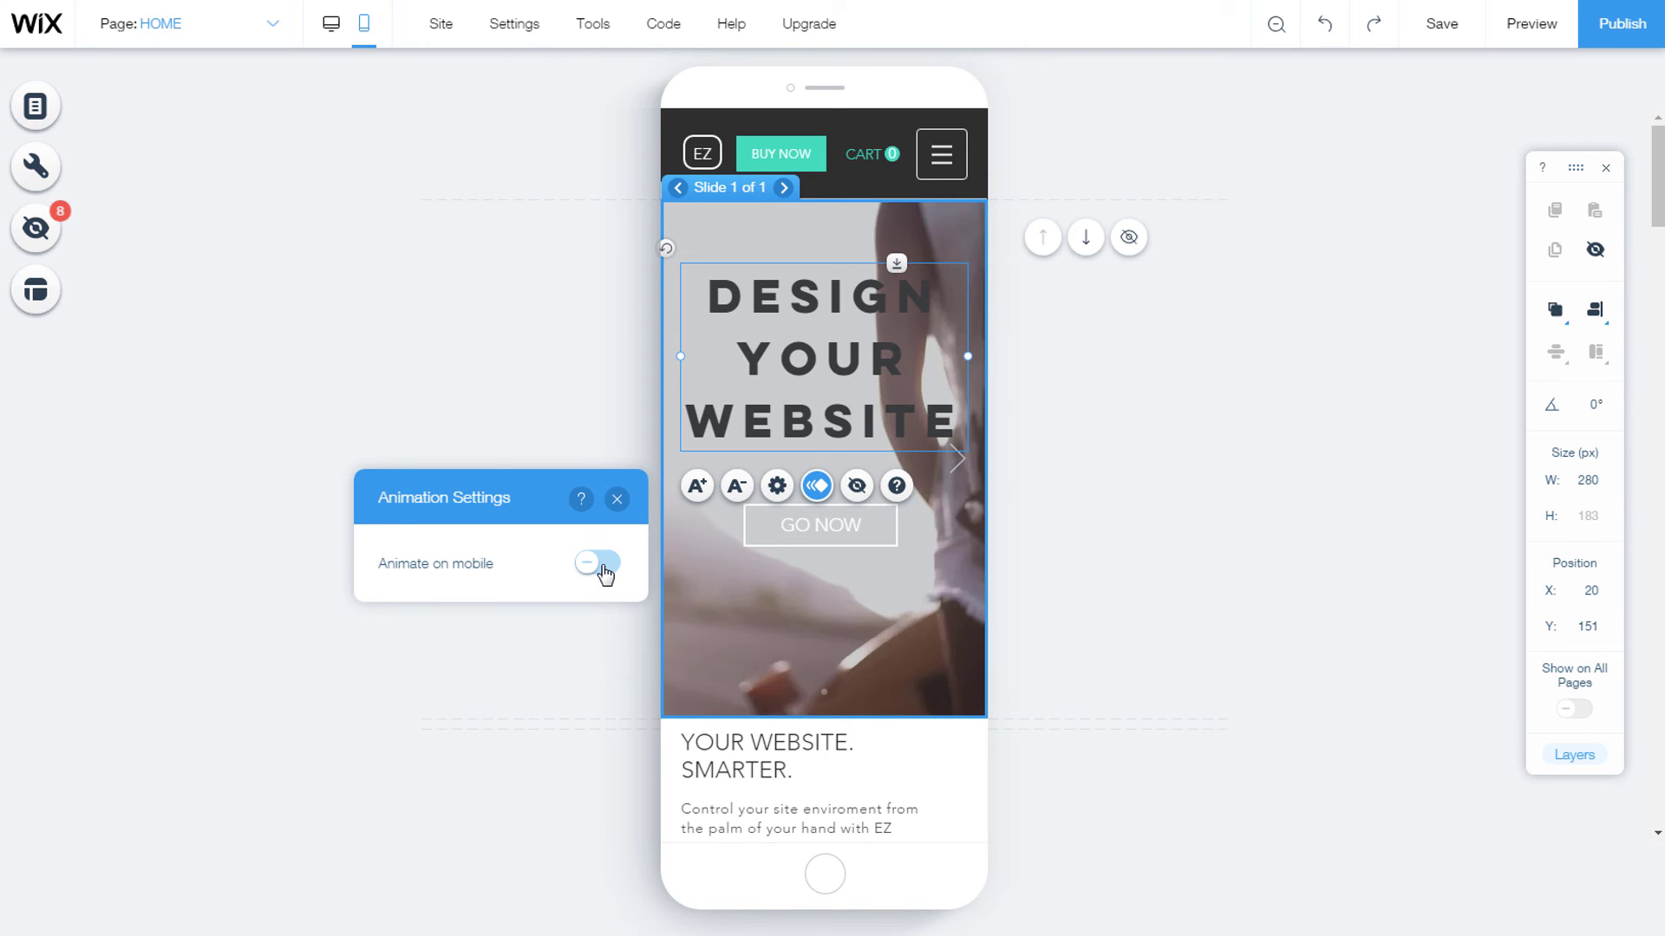
pyautogui.click(600, 564)
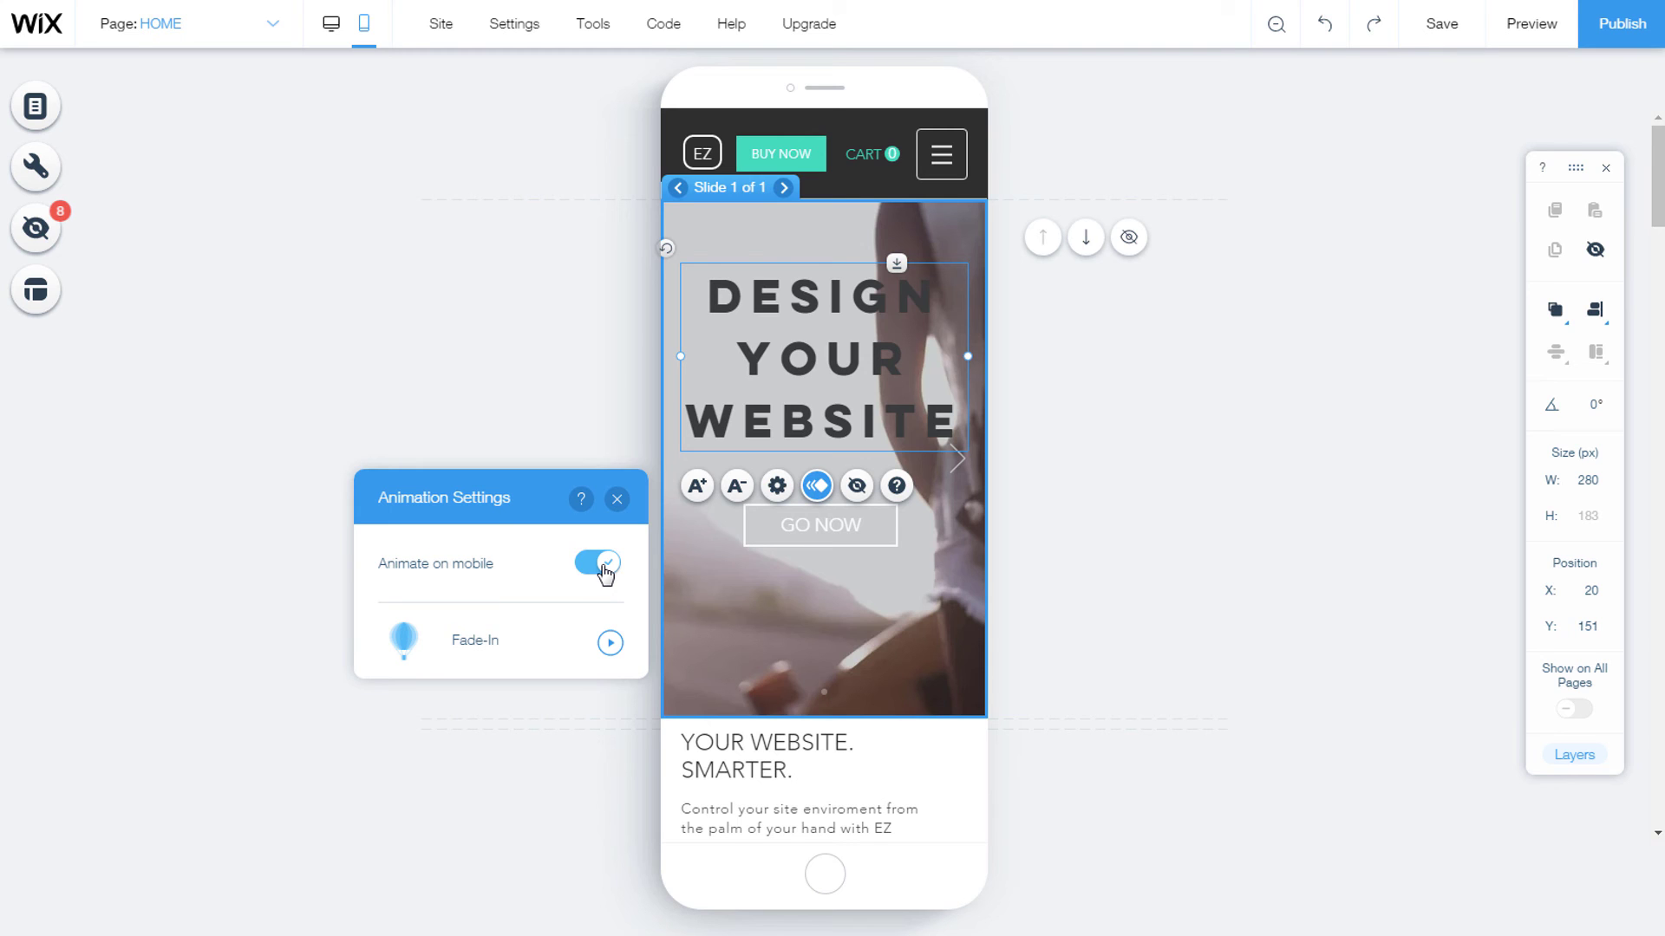
pyautogui.click(1162, 541)
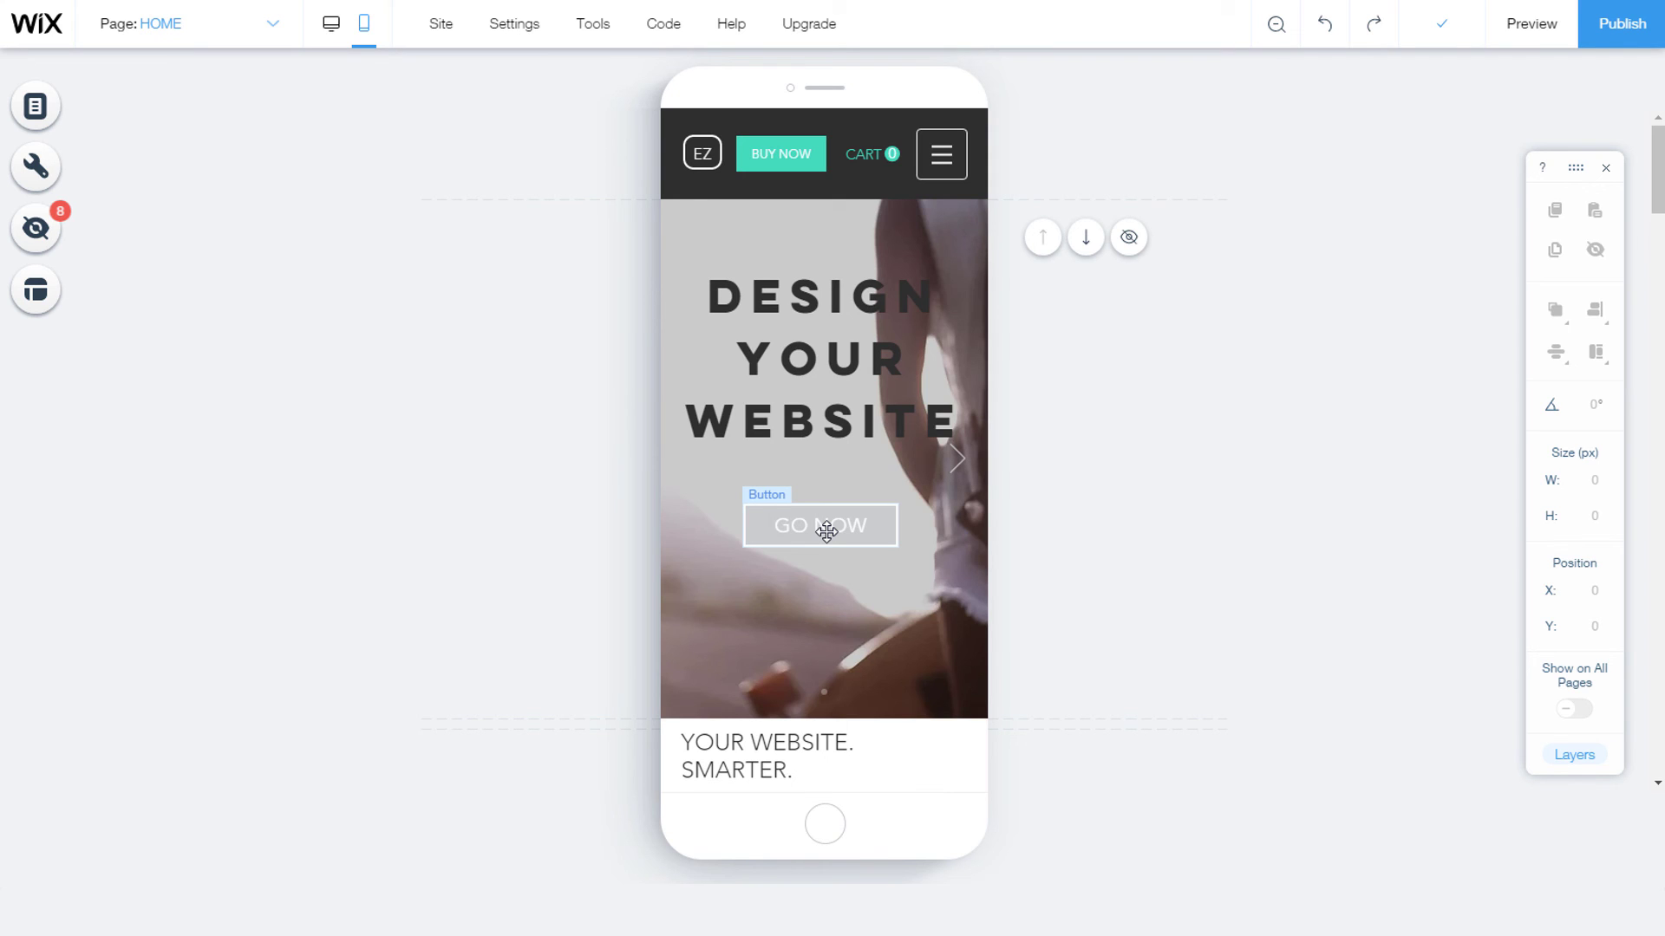
# Step: Scale the GO NOW button text up three times and back down twice, then deselect it
pyautogui.click(825, 530)
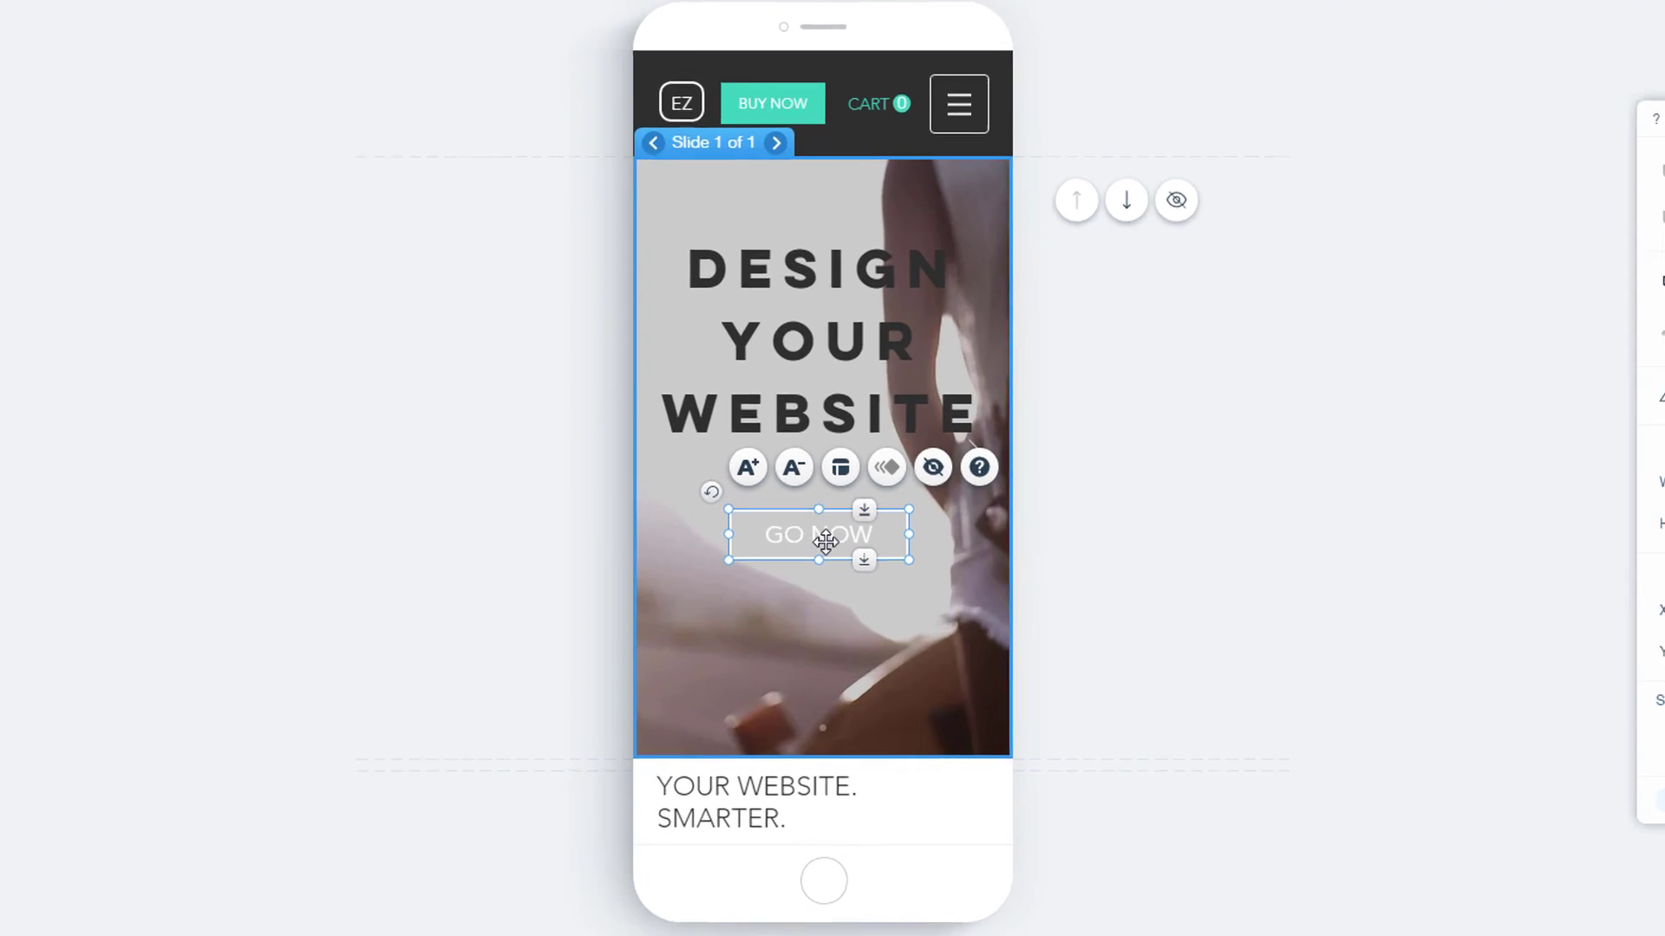
pyautogui.click(724, 468)
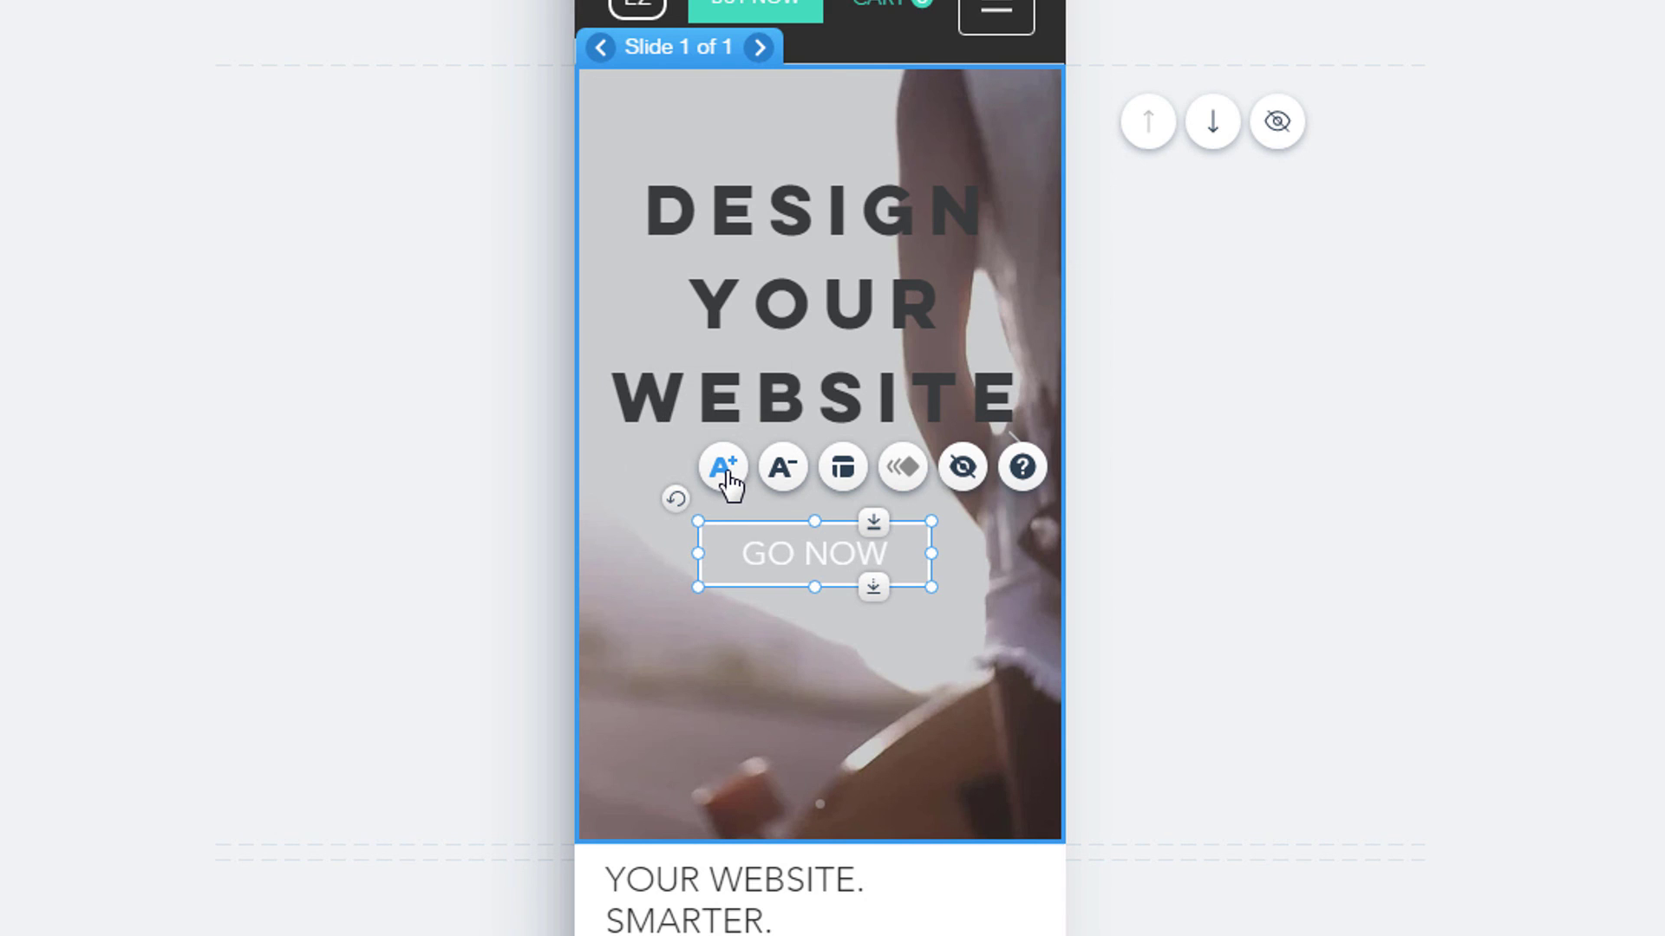
pyautogui.click(724, 468)
pyautogui.click(723, 468)
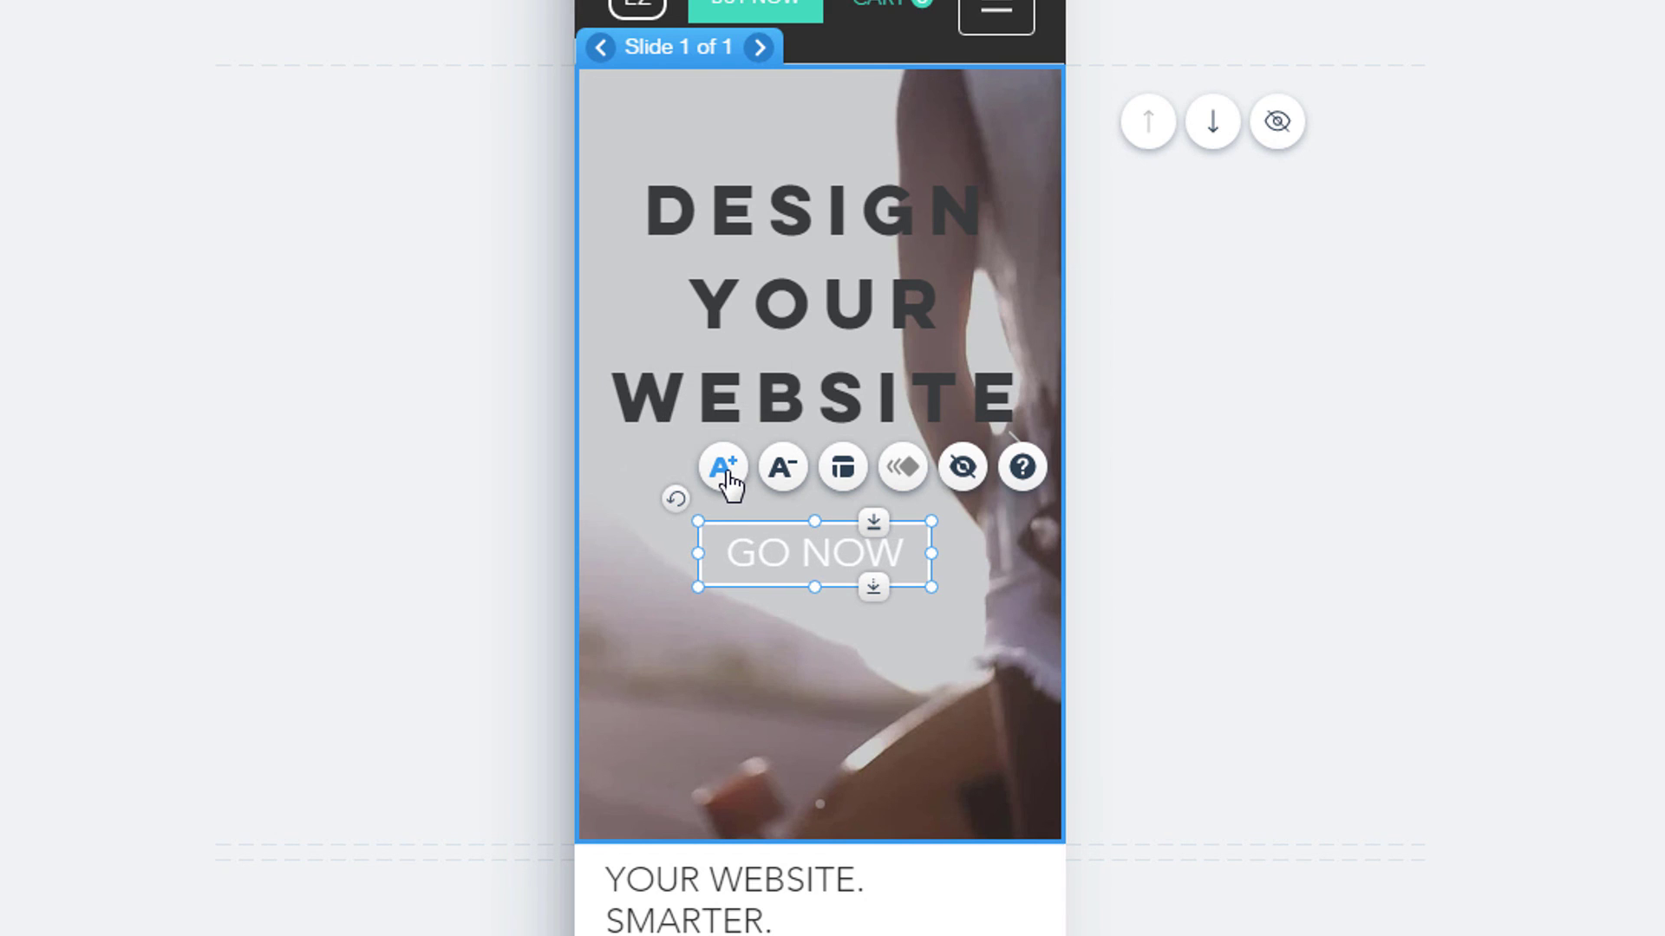
pyautogui.click(784, 468)
pyautogui.click(784, 468)
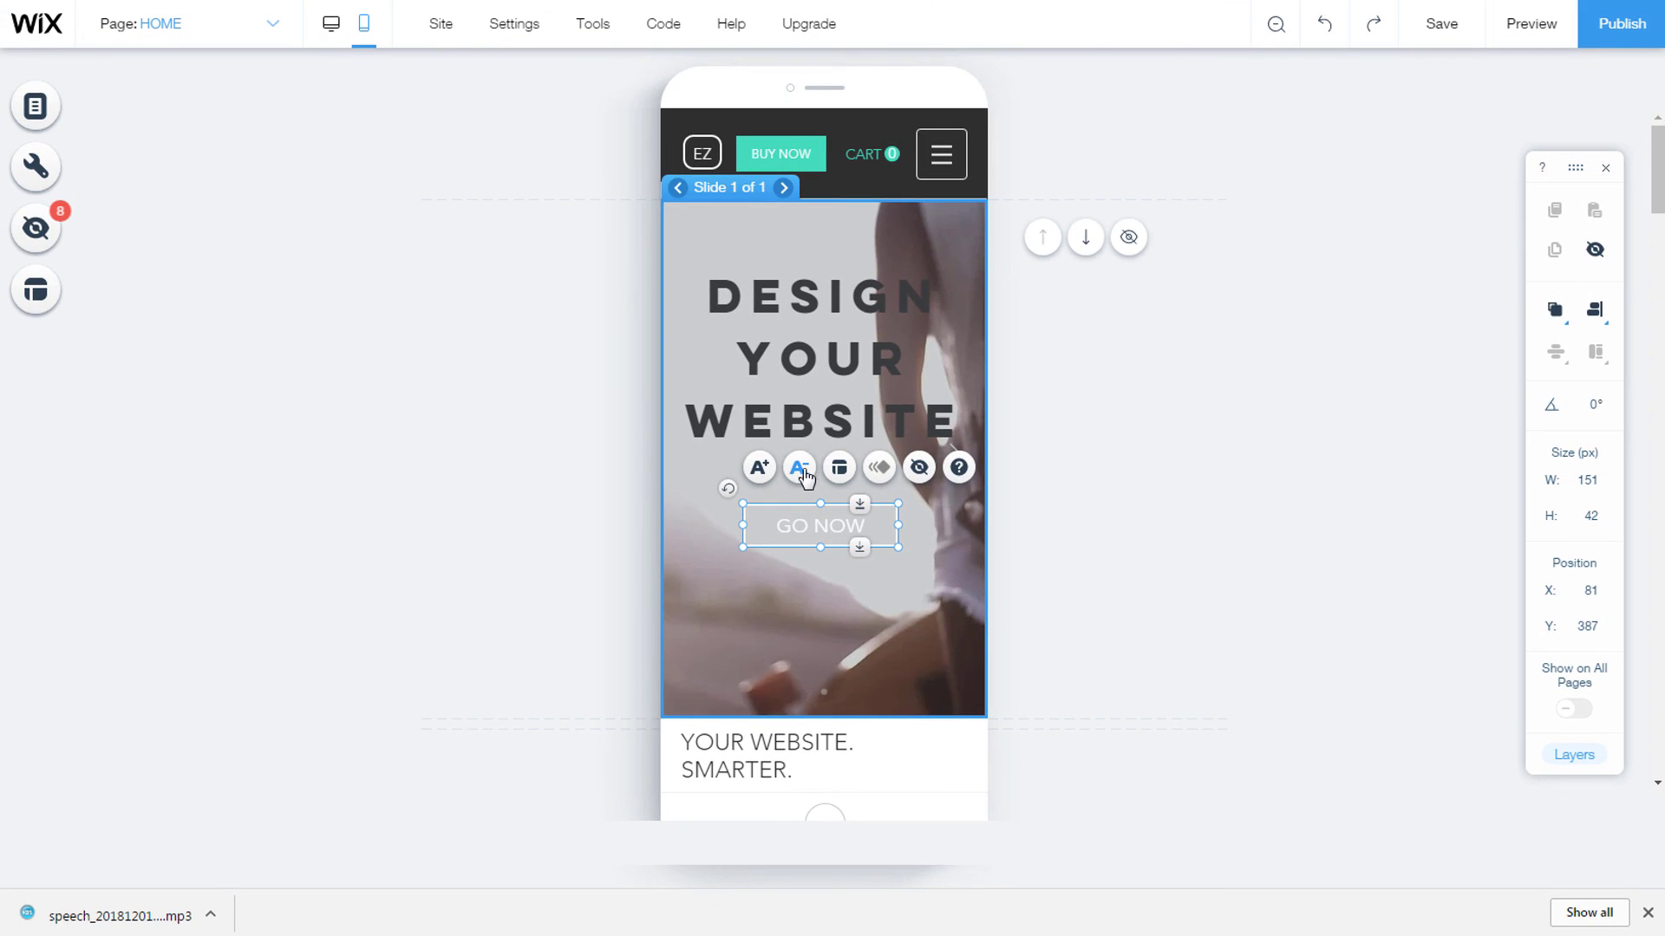
pyautogui.click(1223, 439)
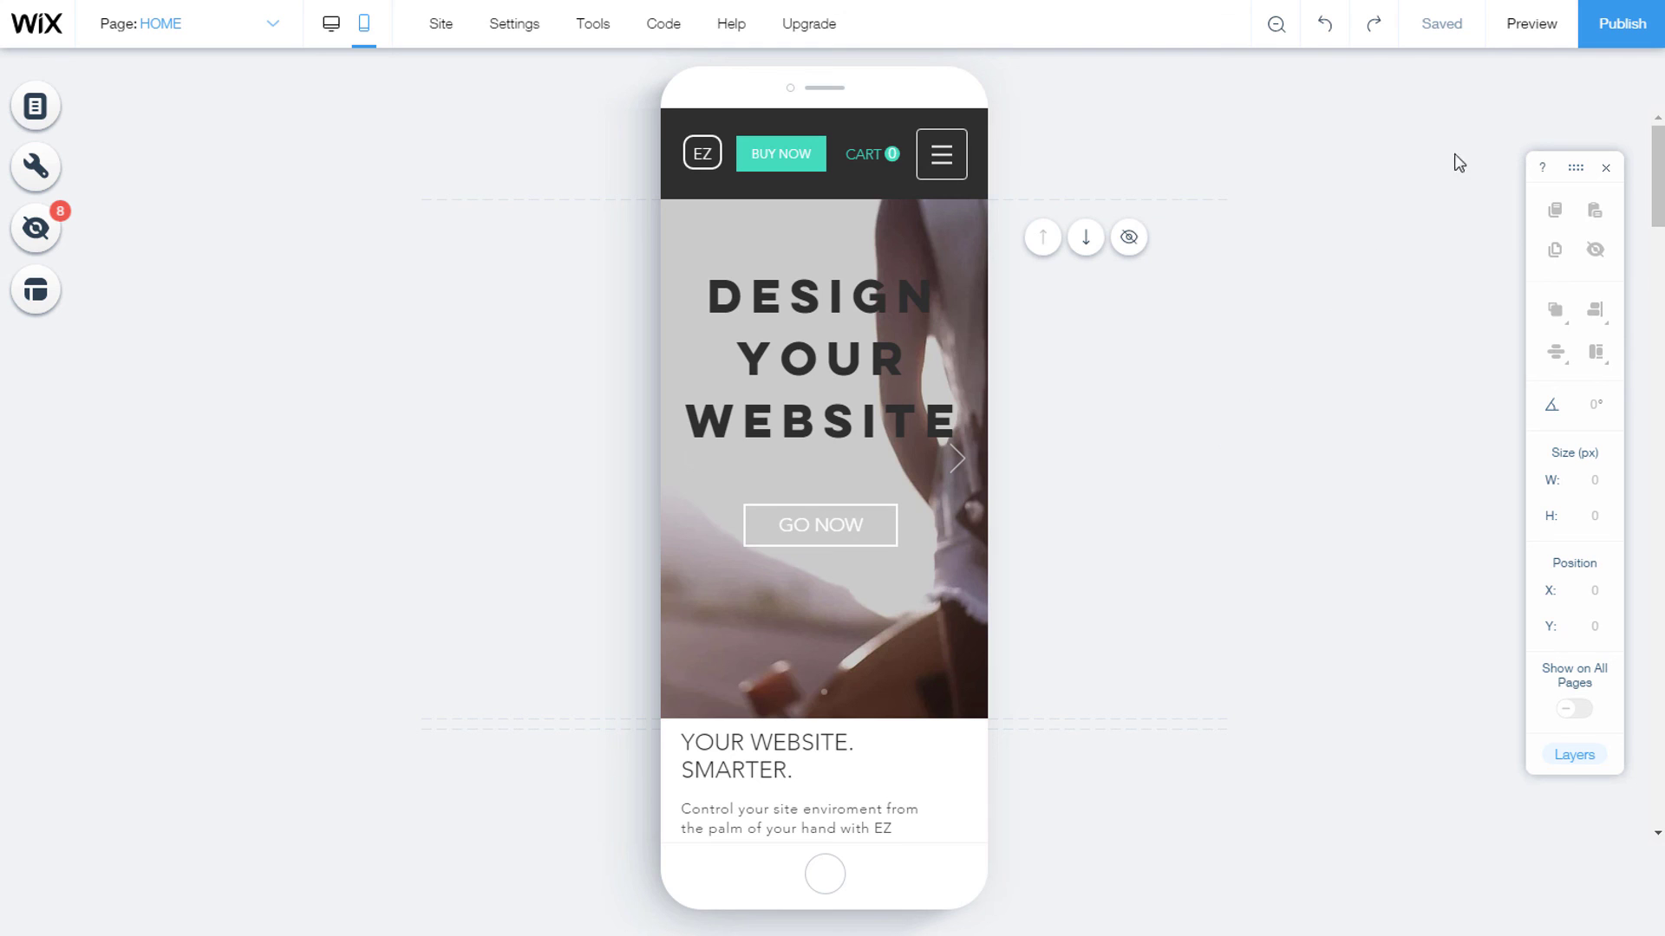
# Step: Preview the mobile site from the top bar before publishing
pyautogui.click(1535, 29)
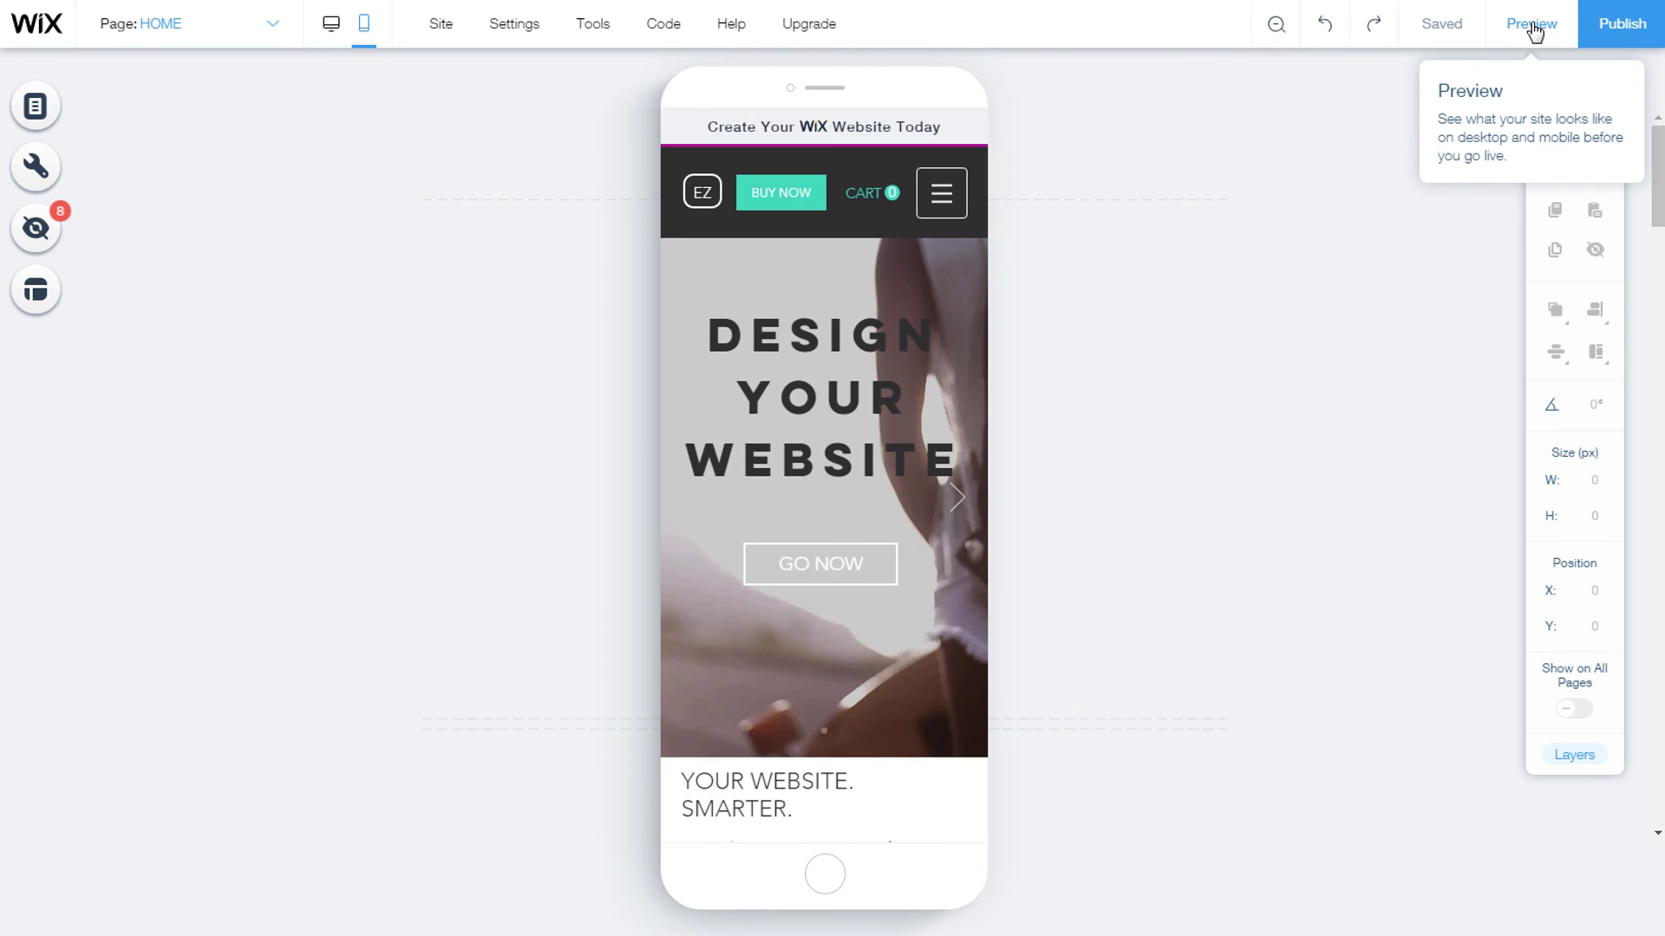